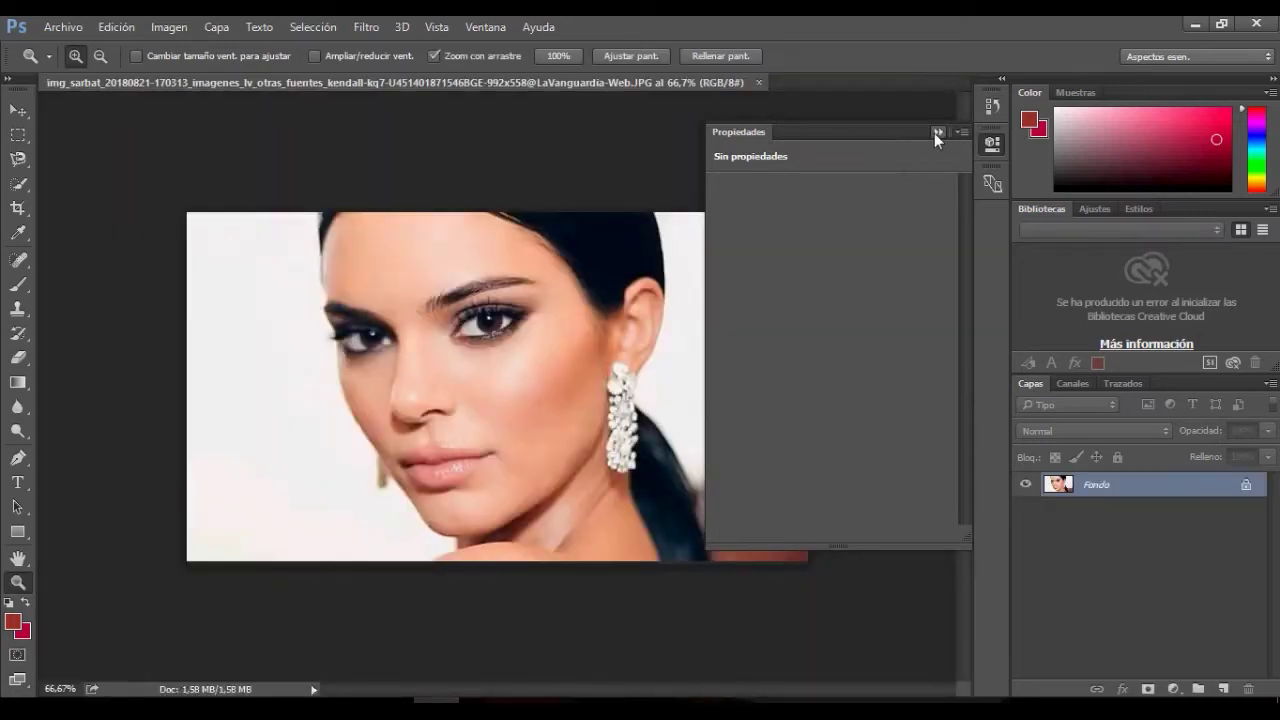
# - Collapse the Properties panel and add a new empty layer above the Fondo layer
pyautogui.click(936, 131)
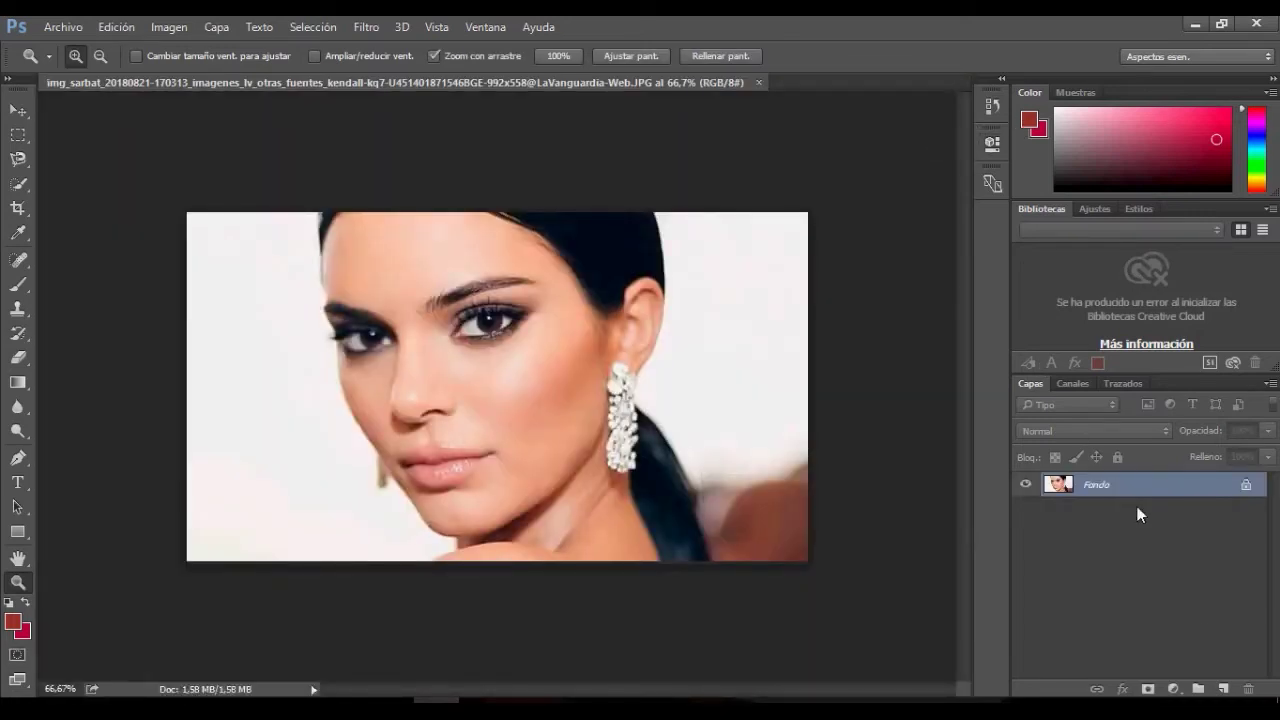
pyautogui.click(1224, 689)
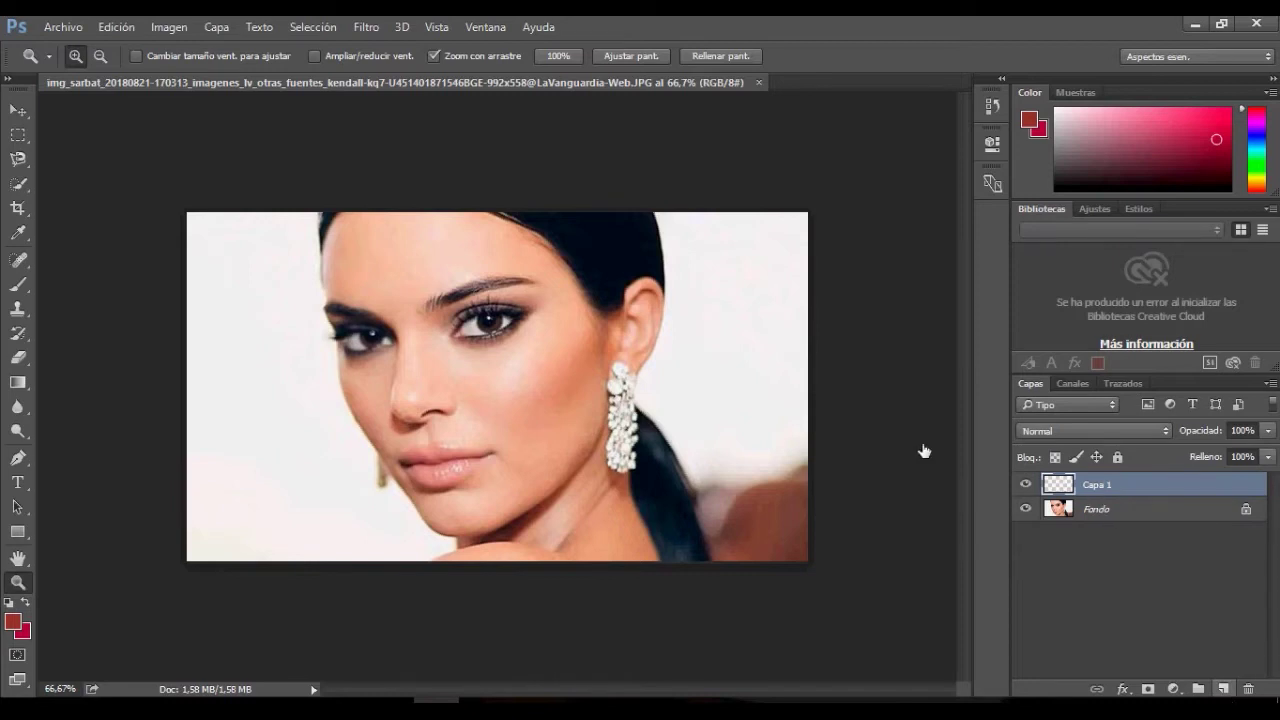
# - Get the Brush tool ready over the right-hand eye with the foreground colour set to blue 1d14cb
pyautogui.click(465, 340)
pyautogui.click(494, 326)
pyautogui.click(511, 326)
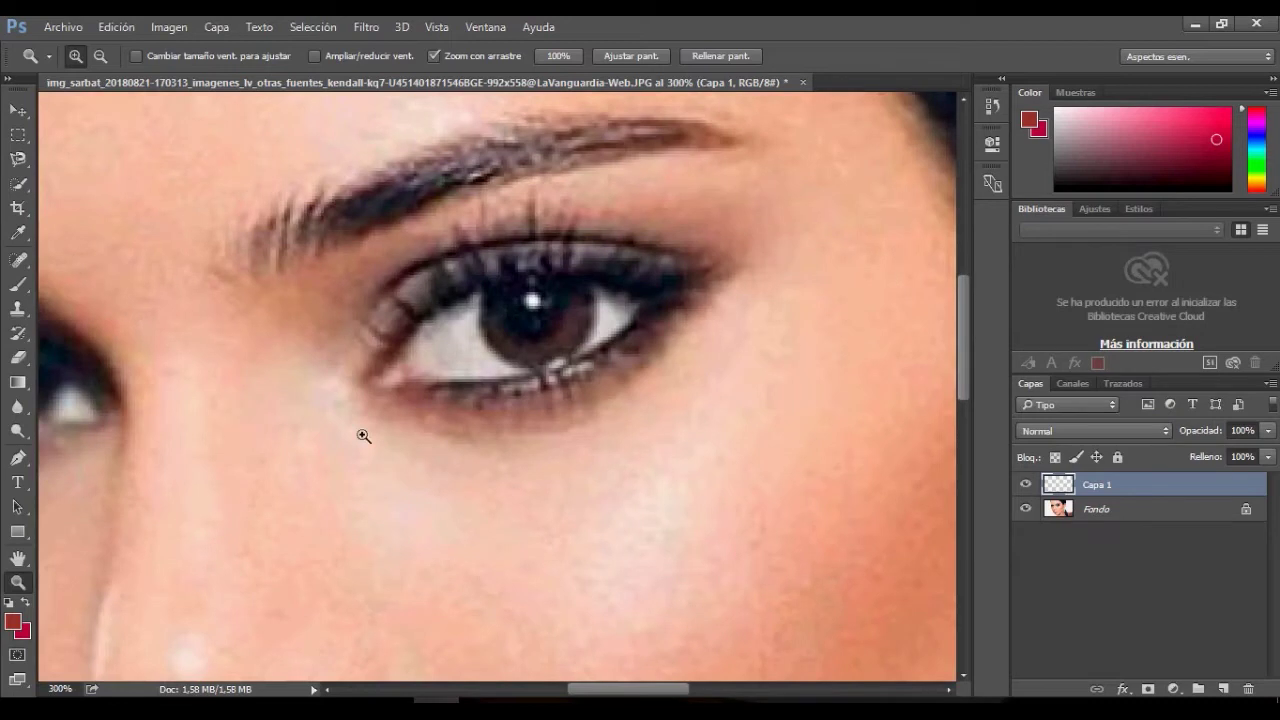
pyautogui.click(18, 284)
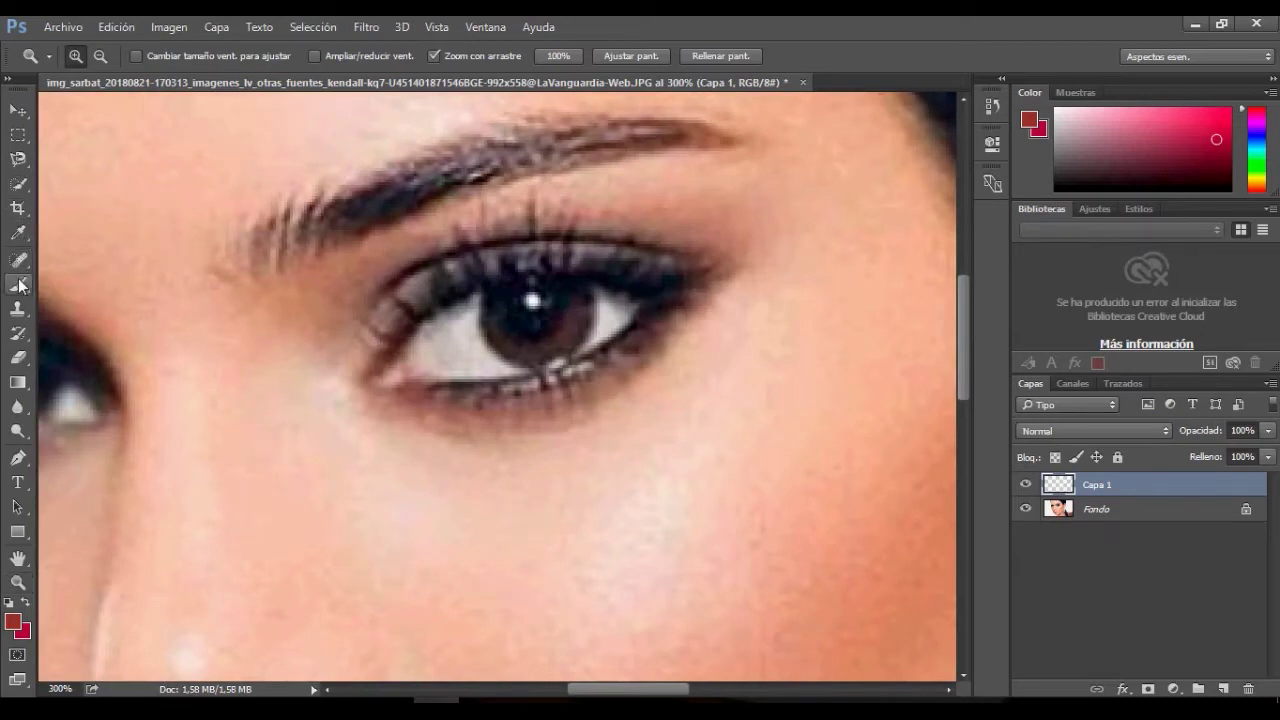
pyautogui.click(8, 603)
pyautogui.click(12, 620)
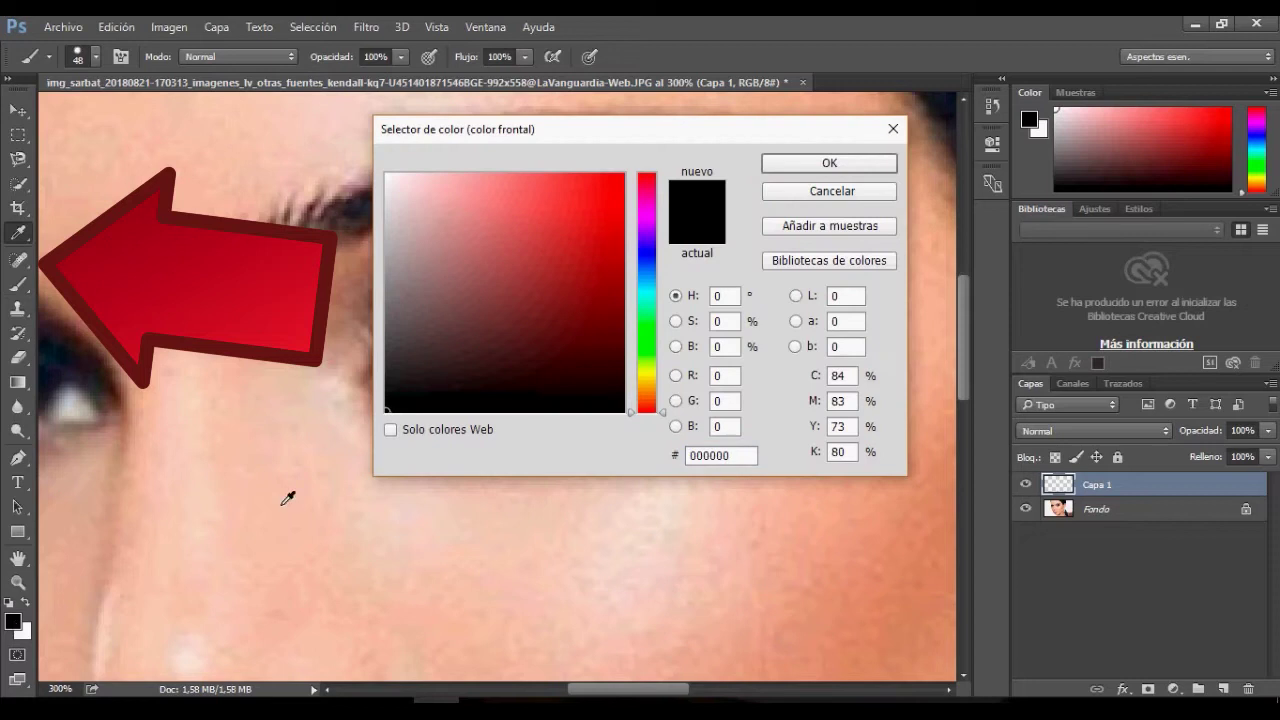
pyautogui.click(645, 296)
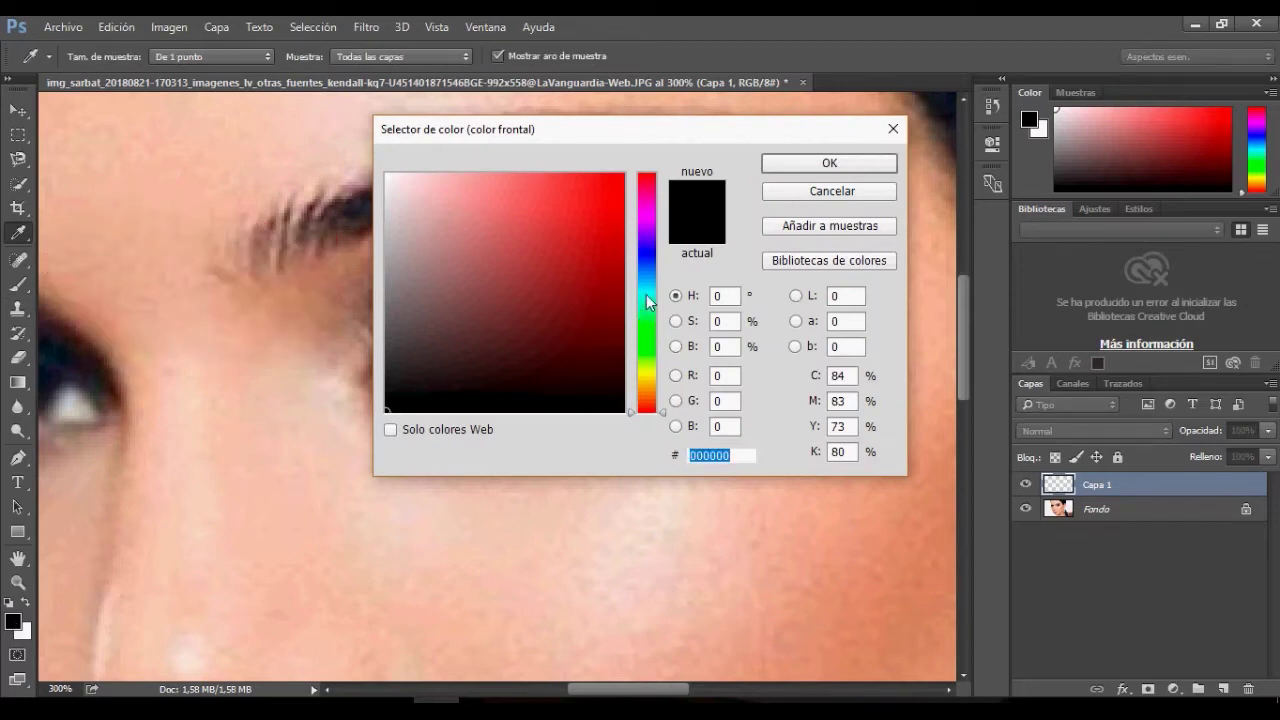
pyautogui.click(648, 252)
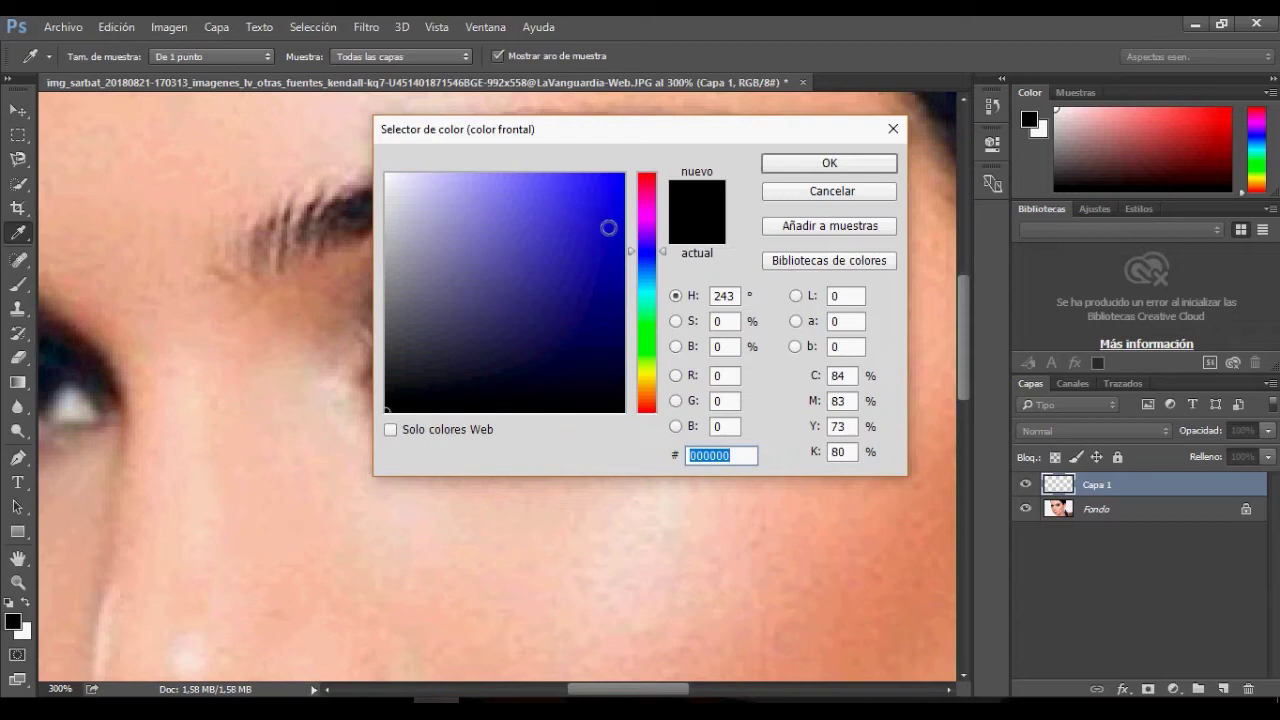
pyautogui.click(628, 206)
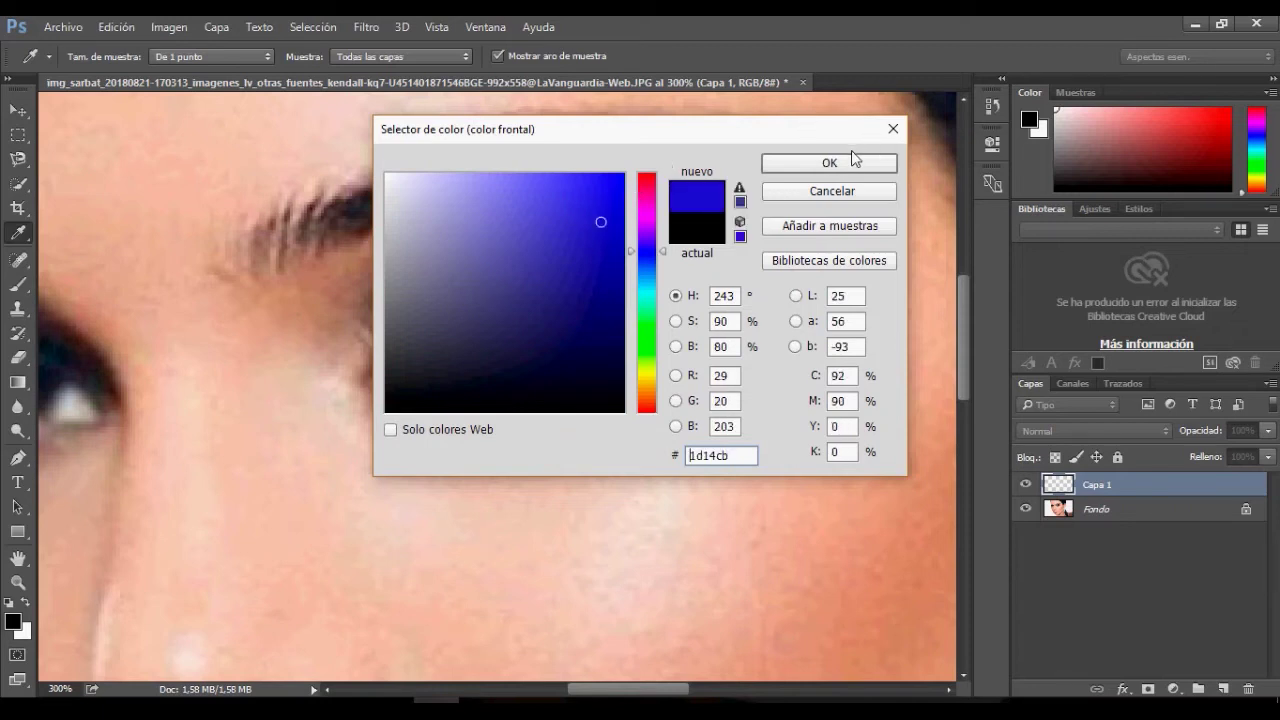
pyautogui.click(852, 163)
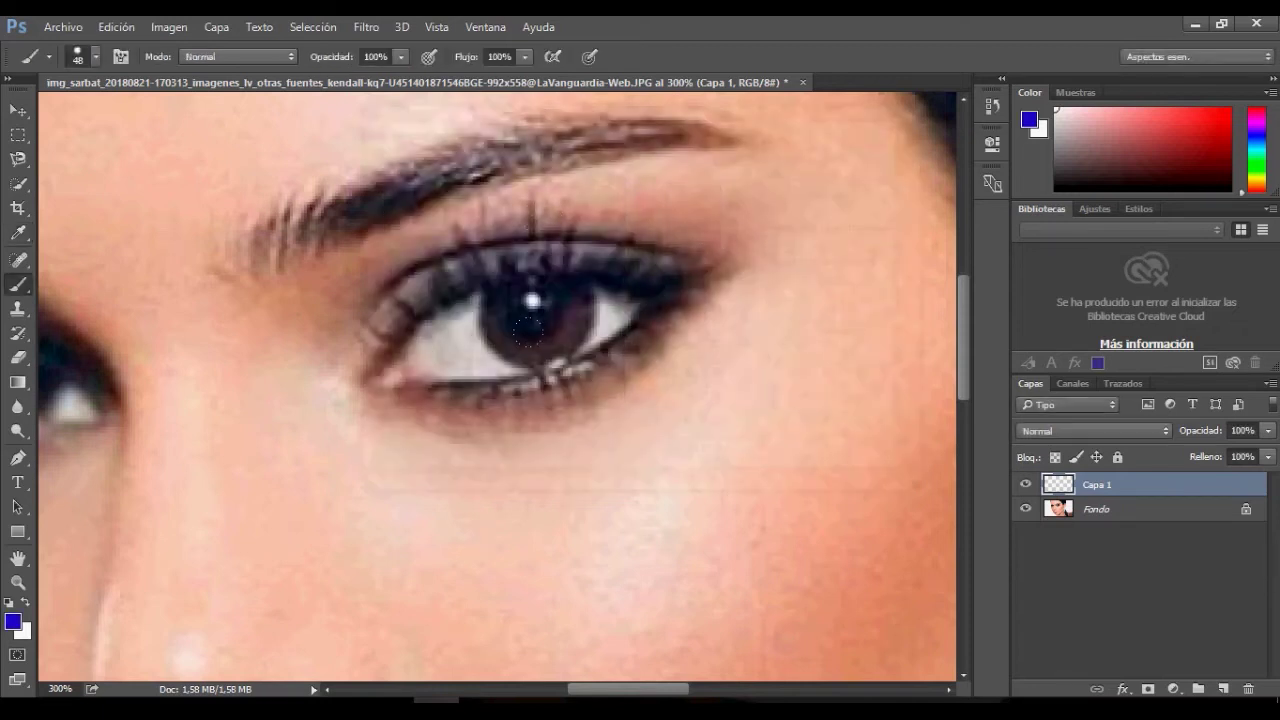
# - Set the brush size to 19 px and paint the whole iris of the portrait's right-hand eye blue on Capa 1
pyautogui.click(78, 56)
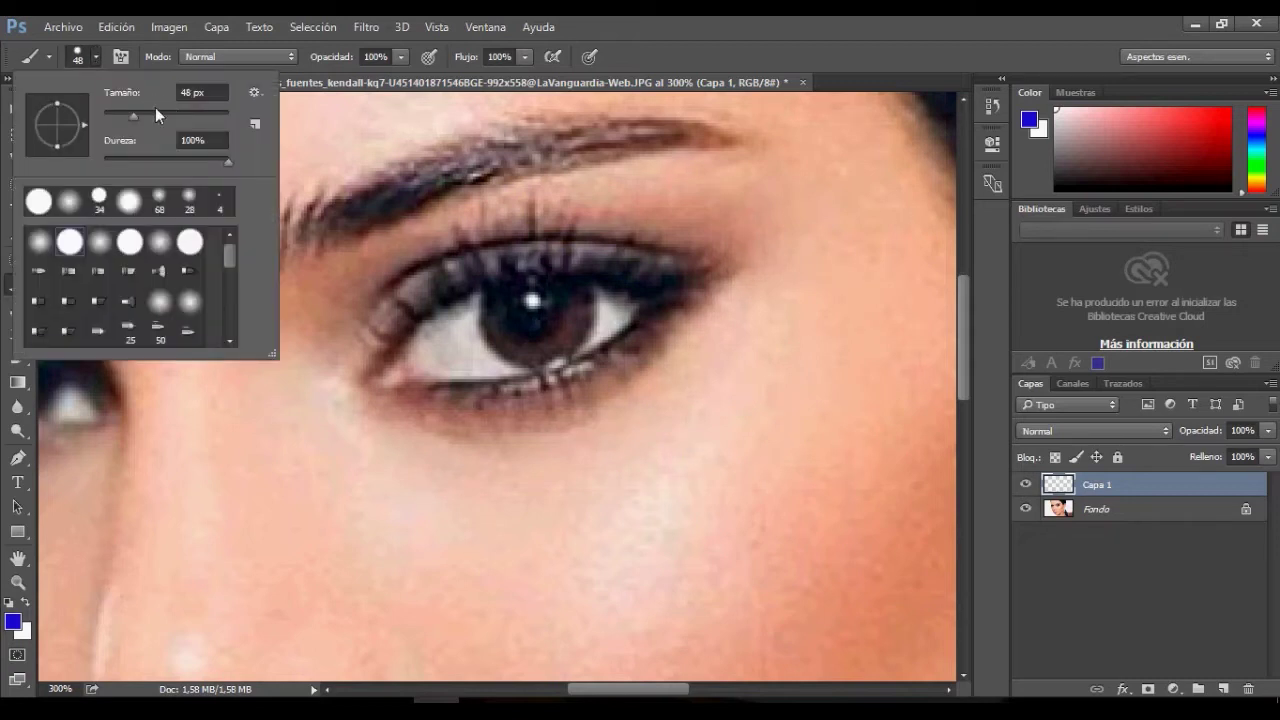
pyautogui.click(116, 115)
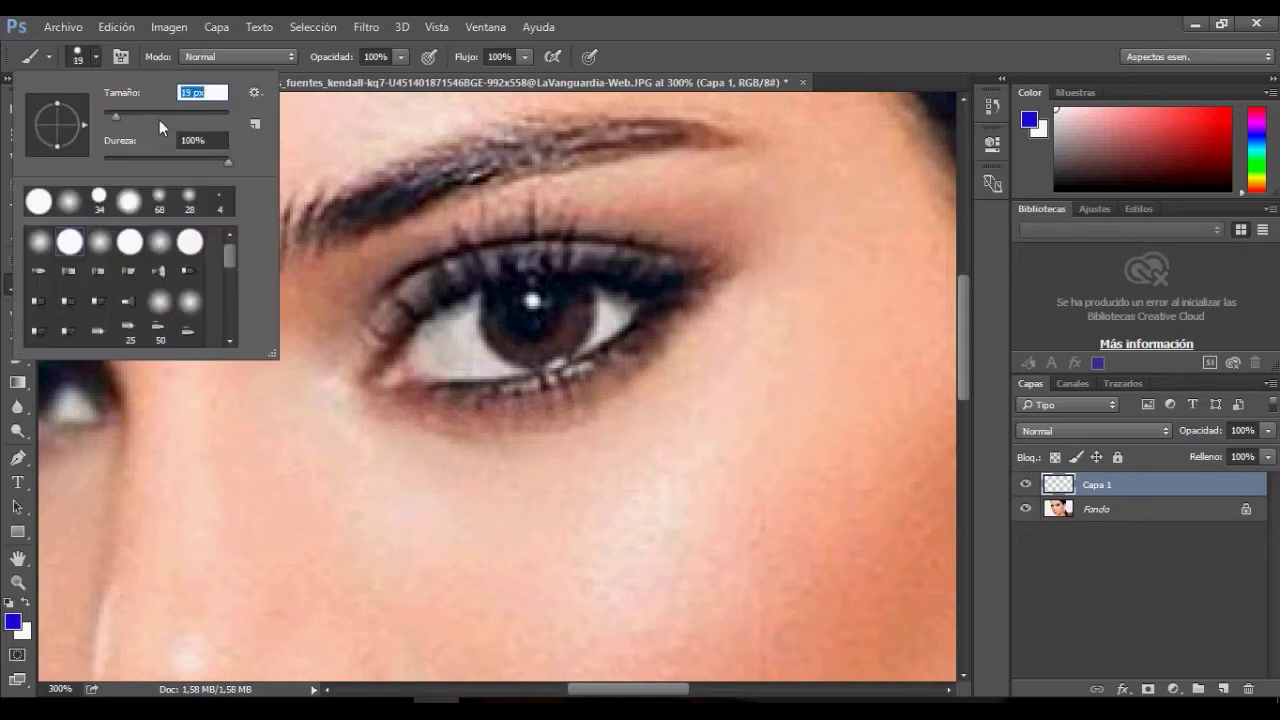
pyautogui.click(521, 309)
pyautogui.moveTo(545, 322)
pyautogui.mouseDown()
pyautogui.moveTo(588, 300)
pyautogui.moveTo(575, 338)
pyautogui.moveTo(535, 365)
pyautogui.moveTo(548, 338)
pyautogui.moveTo(518, 323)
pyautogui.mouseUp()
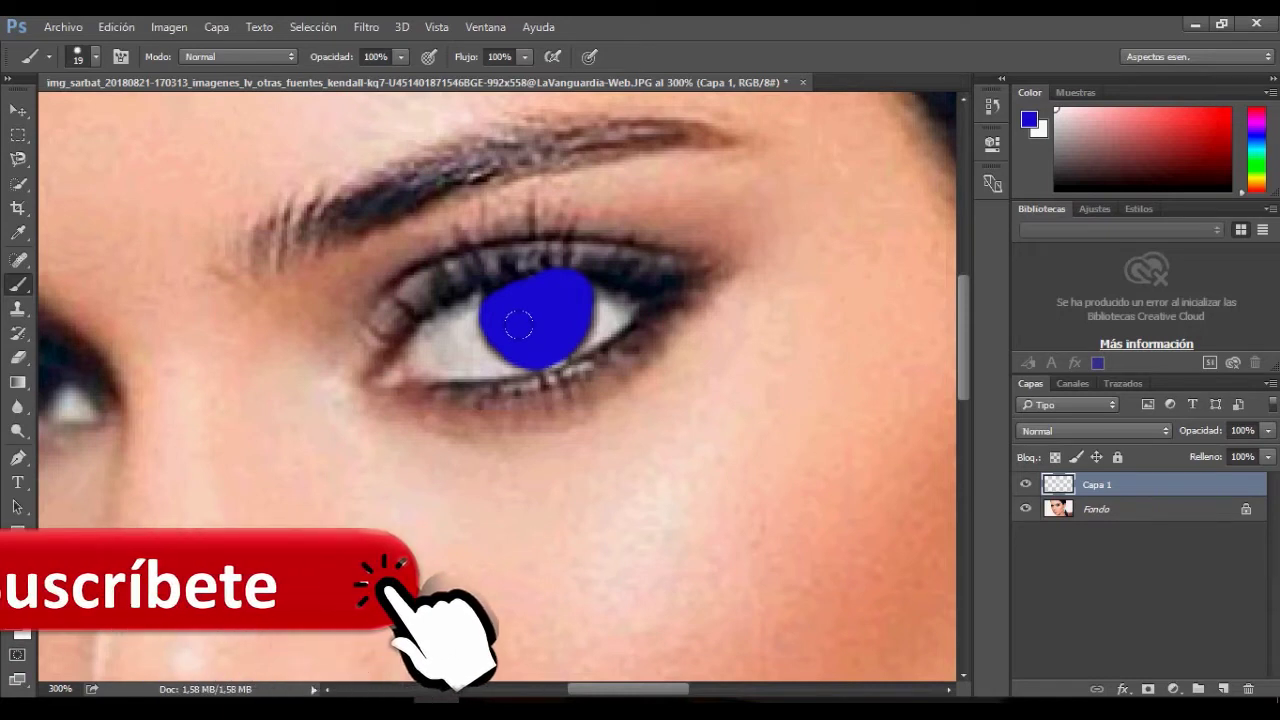
# - Paint the iris of the portrait's left-hand eye with the same blue on Capa 1
pyautogui.click(328, 689)
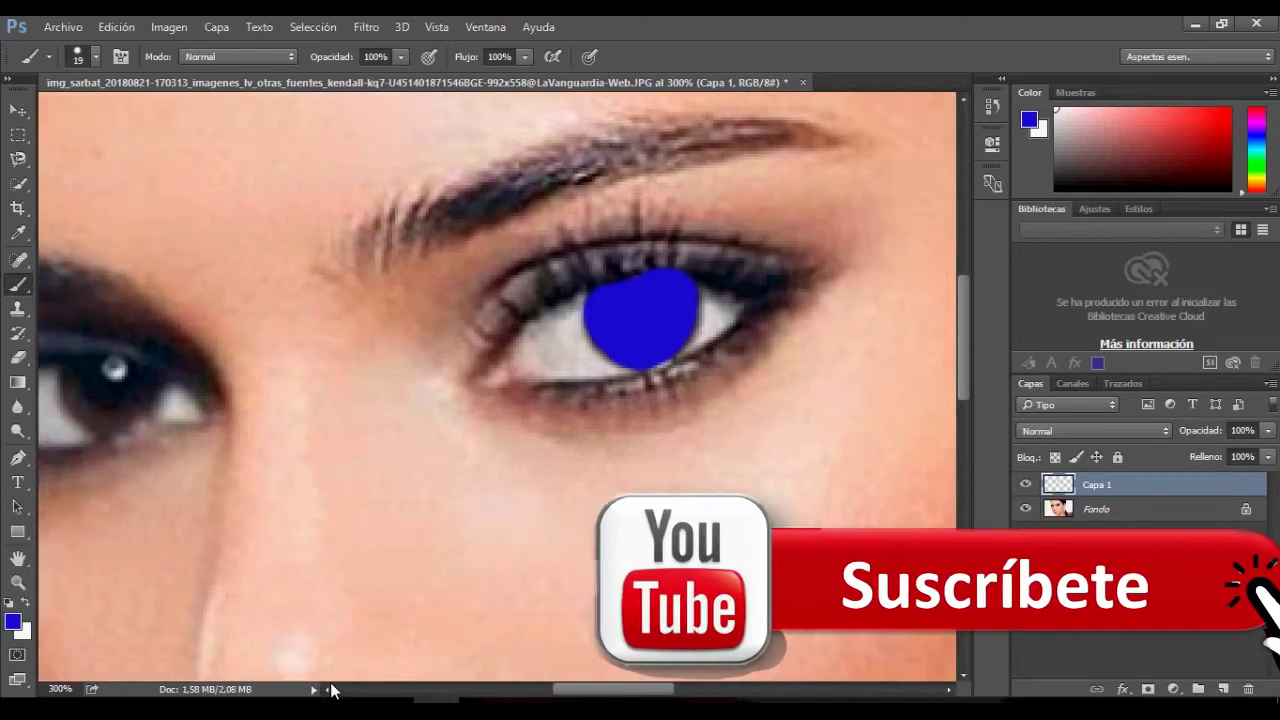
pyautogui.click(348, 391)
pyautogui.moveTo(361, 404)
pyautogui.mouseDown()
pyautogui.moveTo(388, 382)
pyautogui.moveTo(370, 411)
pyautogui.moveTo(382, 418)
pyautogui.moveTo(404, 400)
pyautogui.moveTo(354, 401)
pyautogui.mouseUp()
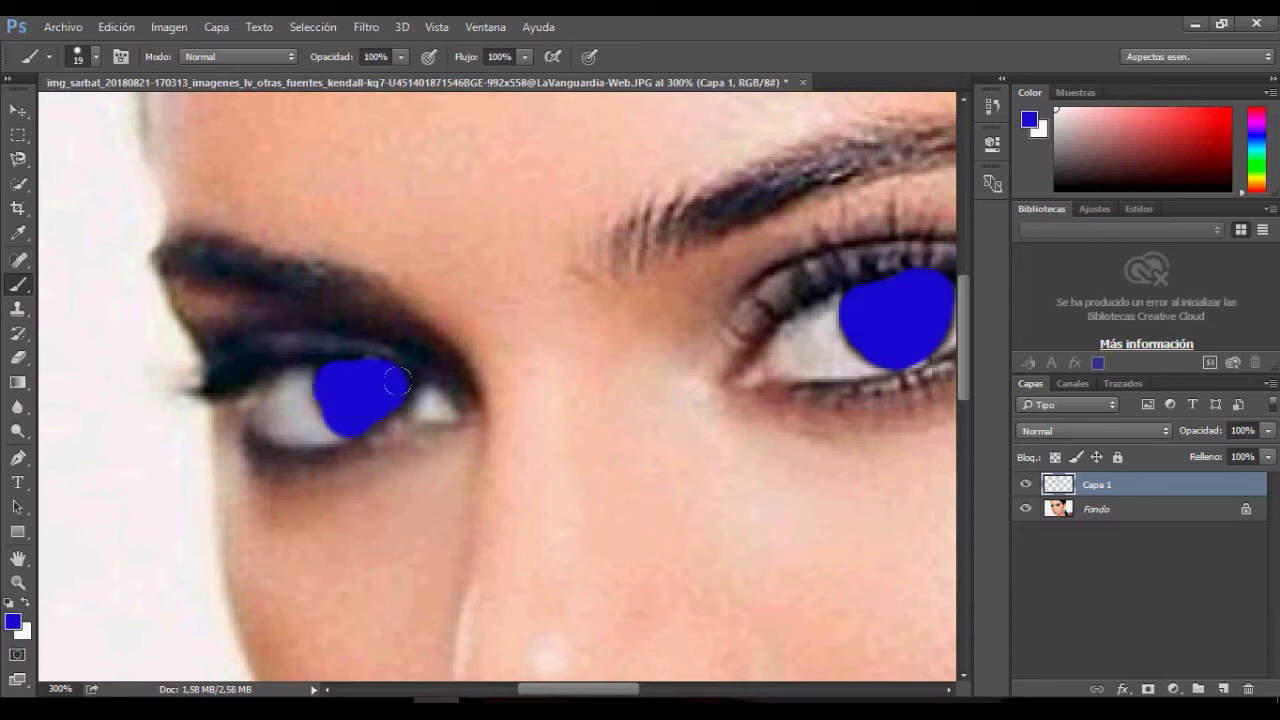
# - Set the blend mode of Capa 1 to Luz suave and fine-tune its opacity while viewing the whole face
pyautogui.press('z')
pyautogui.hotkey('ctrl', '1')
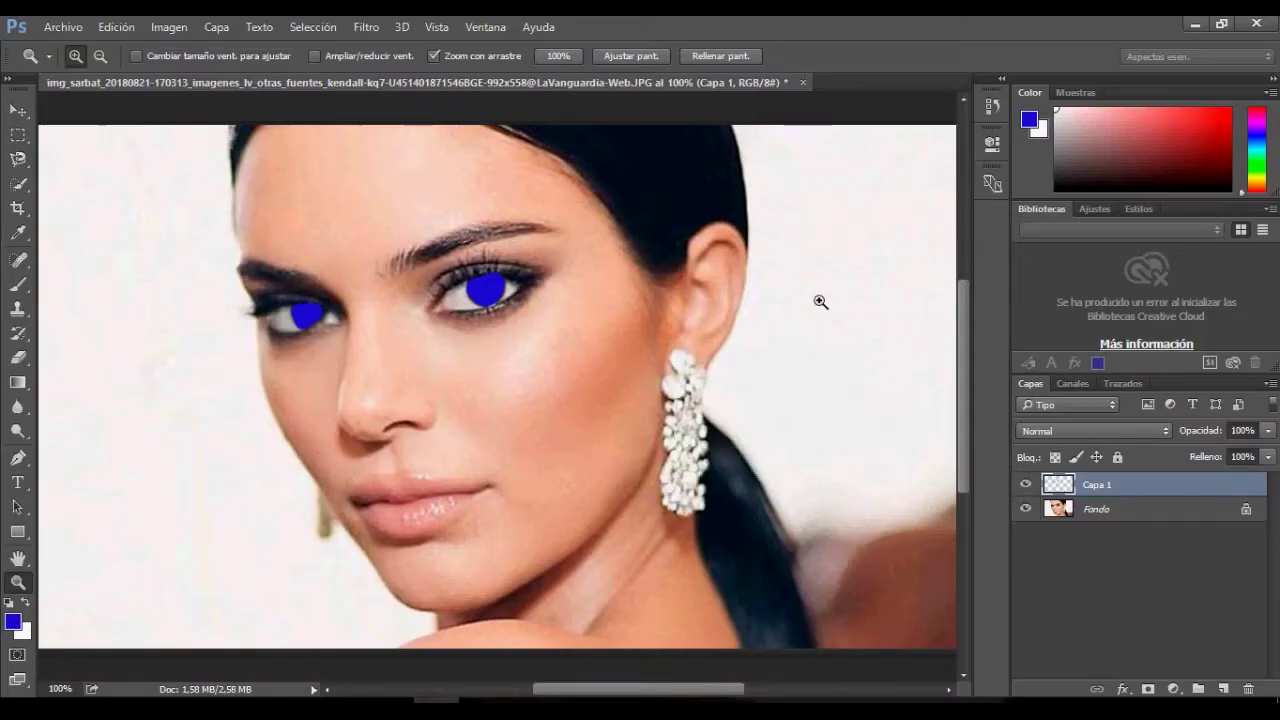
pyautogui.click(1106, 430)
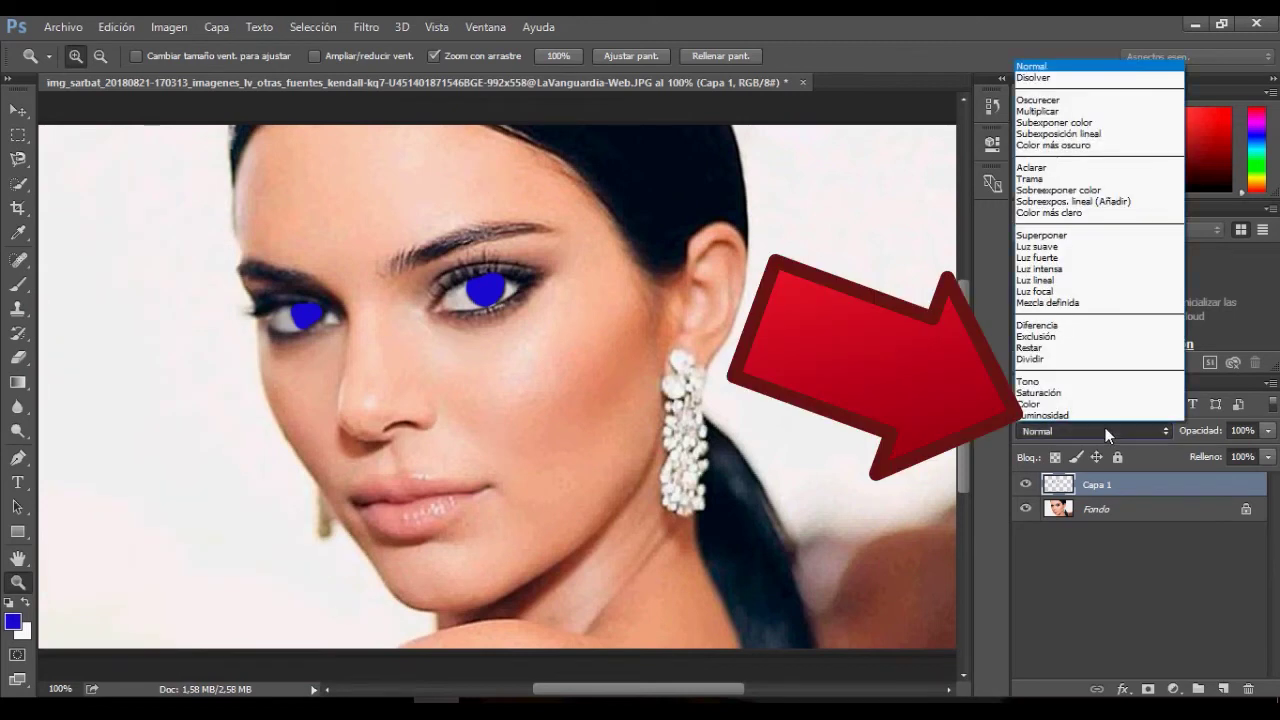
pyautogui.click(1106, 247)
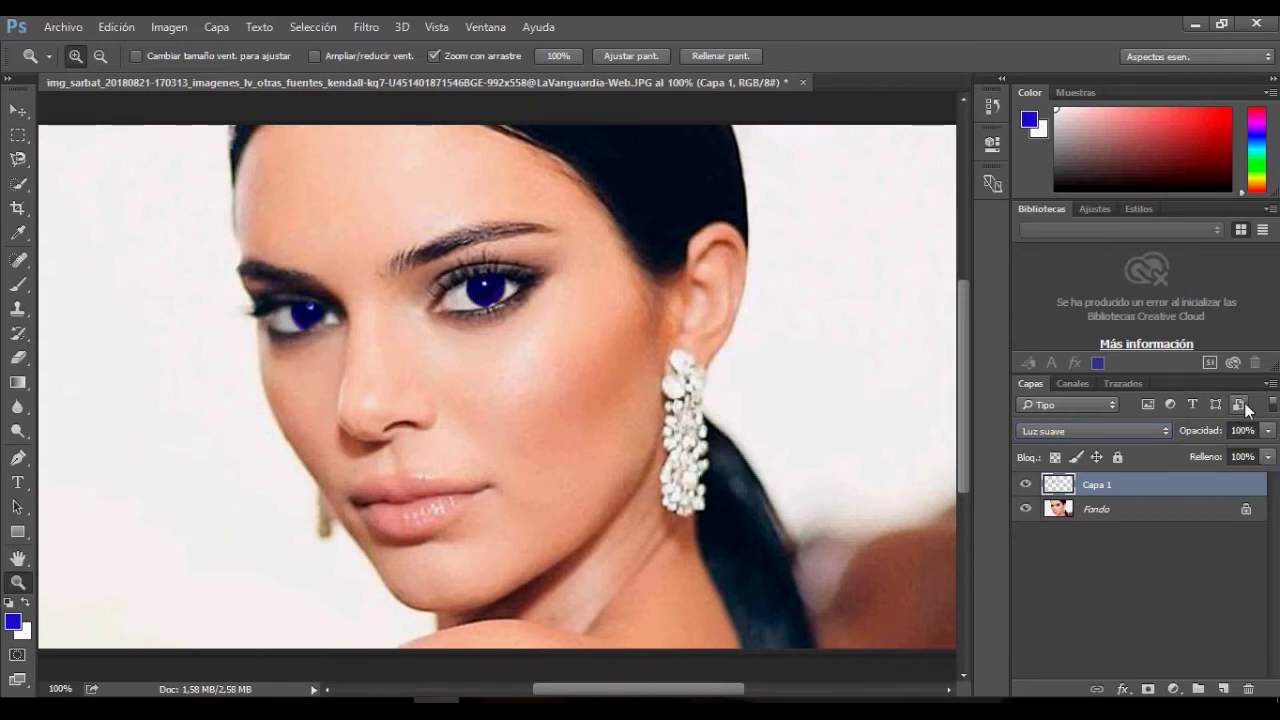
pyautogui.click(1266, 430)
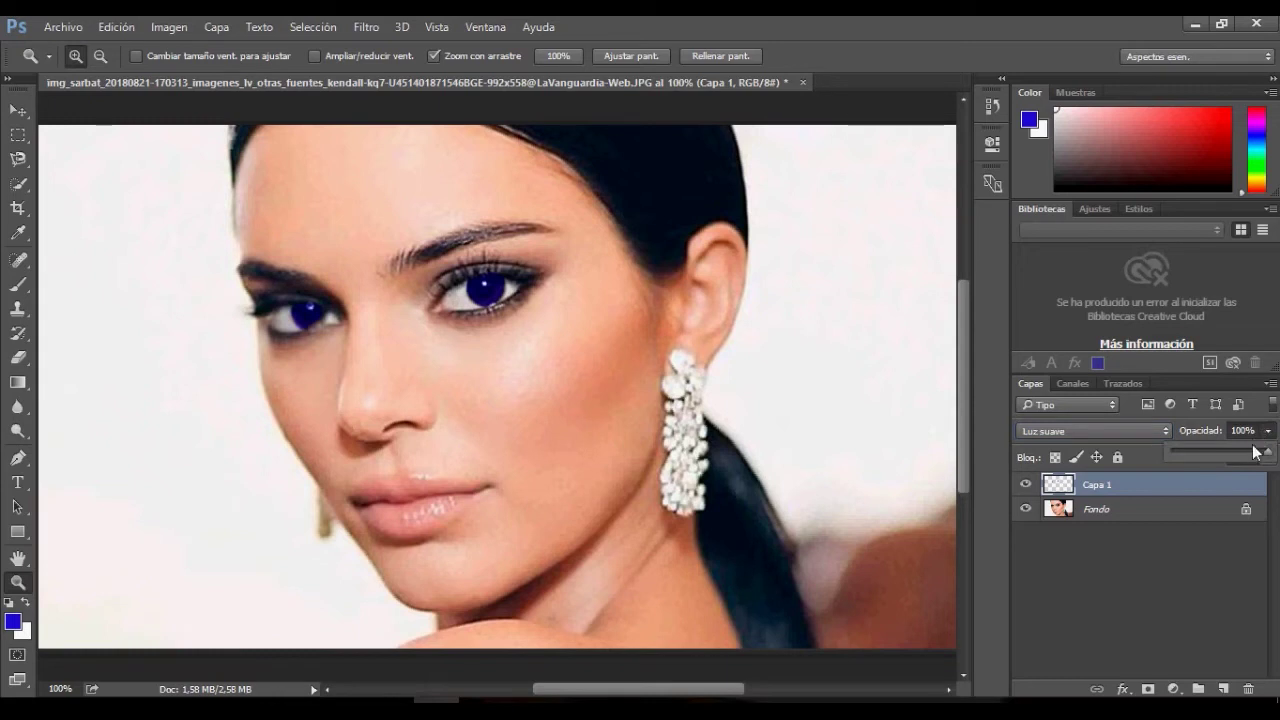
pyautogui.moveTo(1256, 453); pyautogui.dragTo(1252, 453)
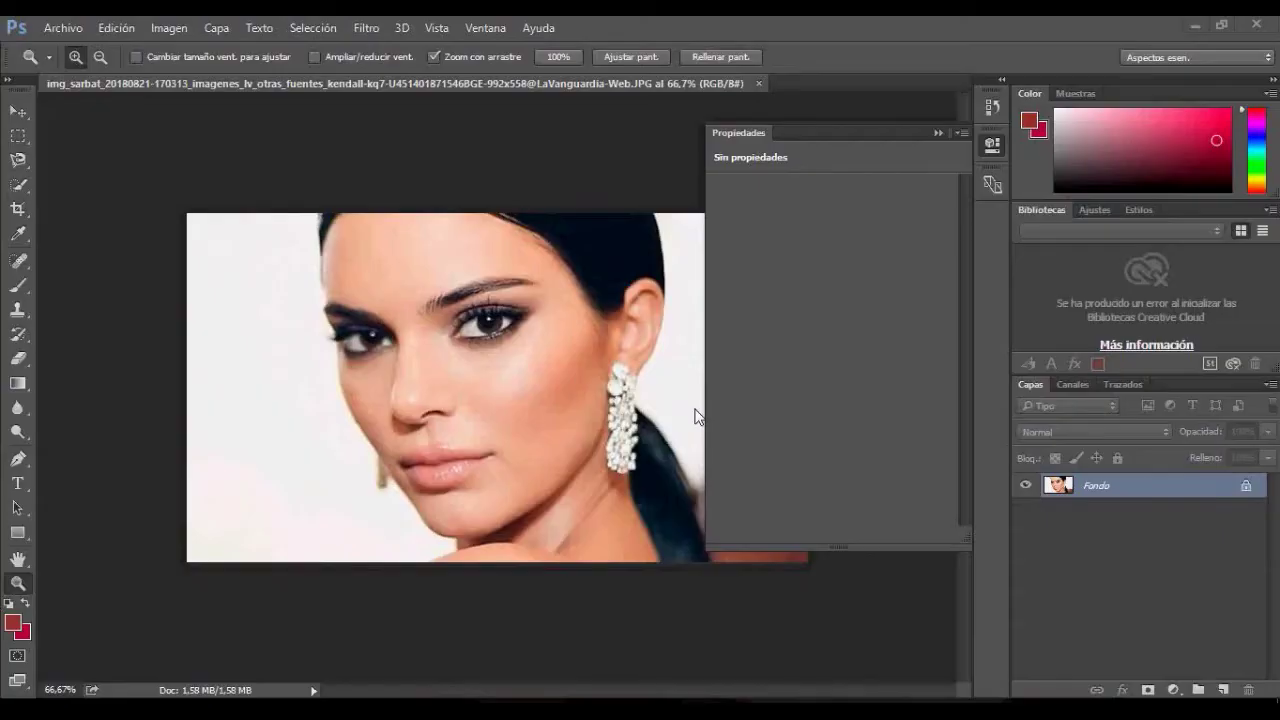
# - In the unedited portrait, collapse the Properties panel and duplicate the Fondo layer
pyautogui.click(935, 133)
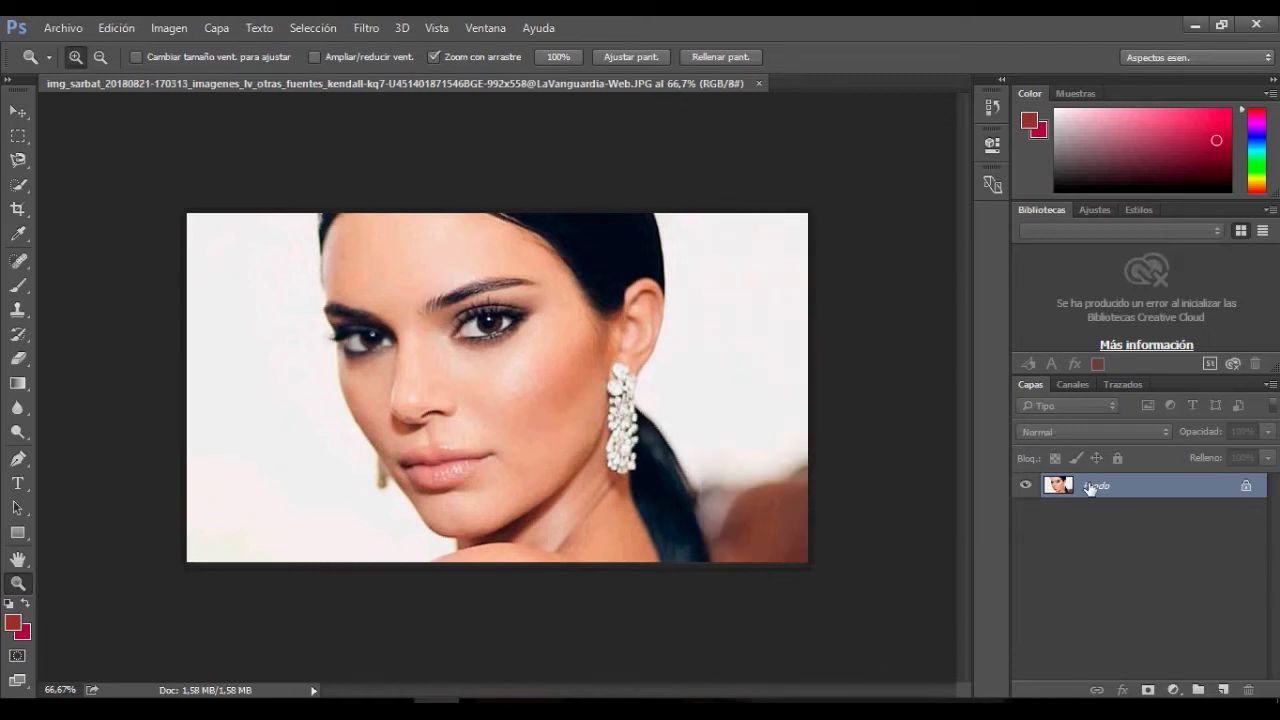
pyautogui.moveTo(1093, 487); pyautogui.dragTo(1224, 690)
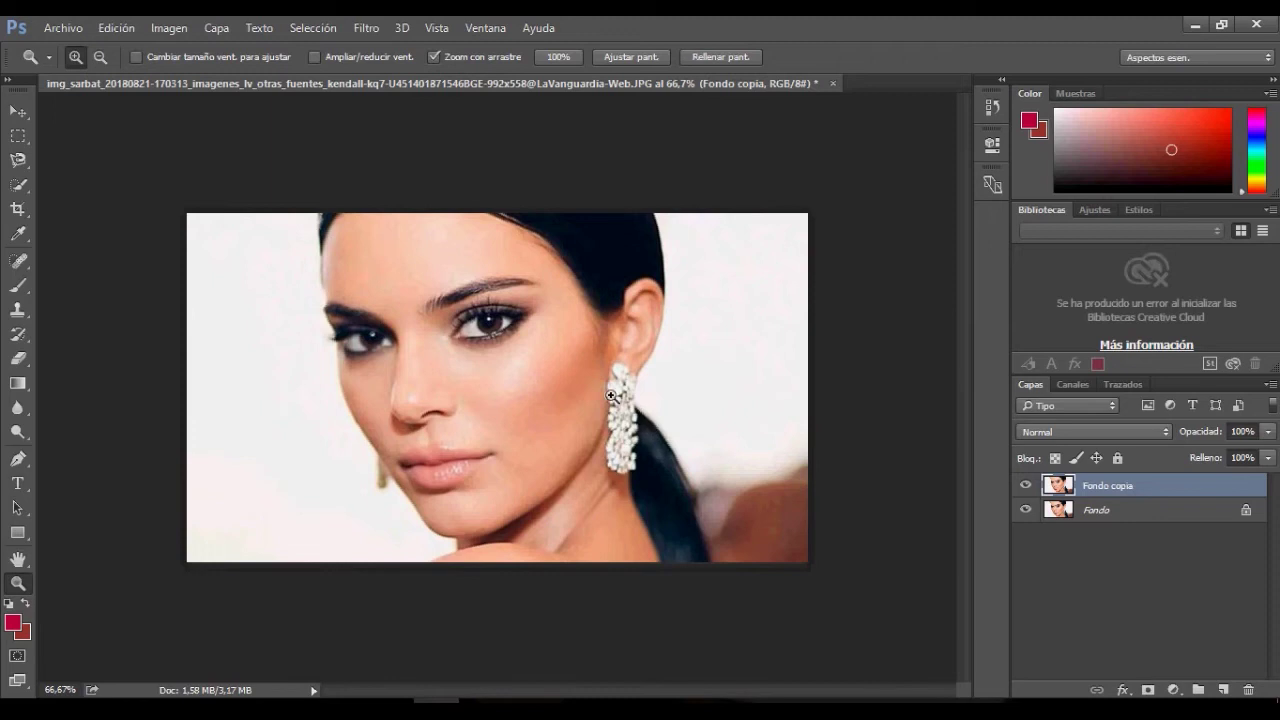
# - Select the right-hand eye's iris on Fondo copia with Quick Selection, subtracting the eyelid and lash area above it
pyautogui.click(499, 325)
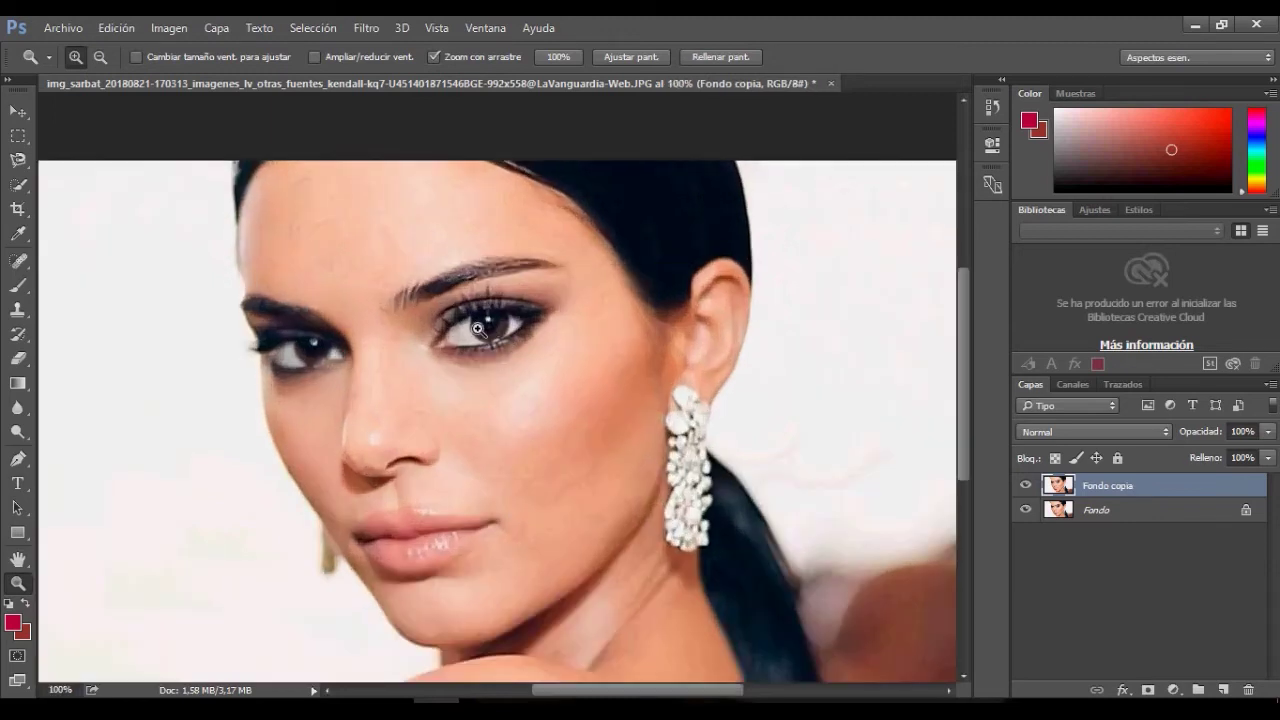
pyautogui.click(478, 330)
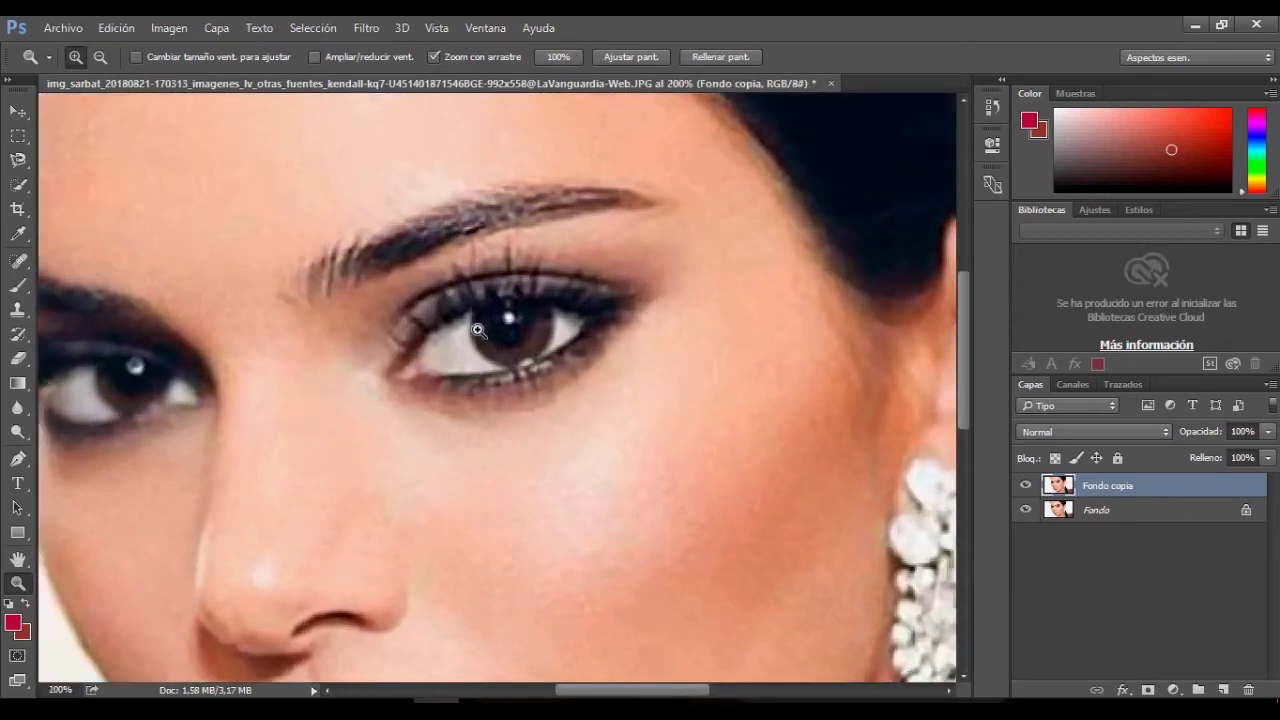
pyautogui.click(478, 326)
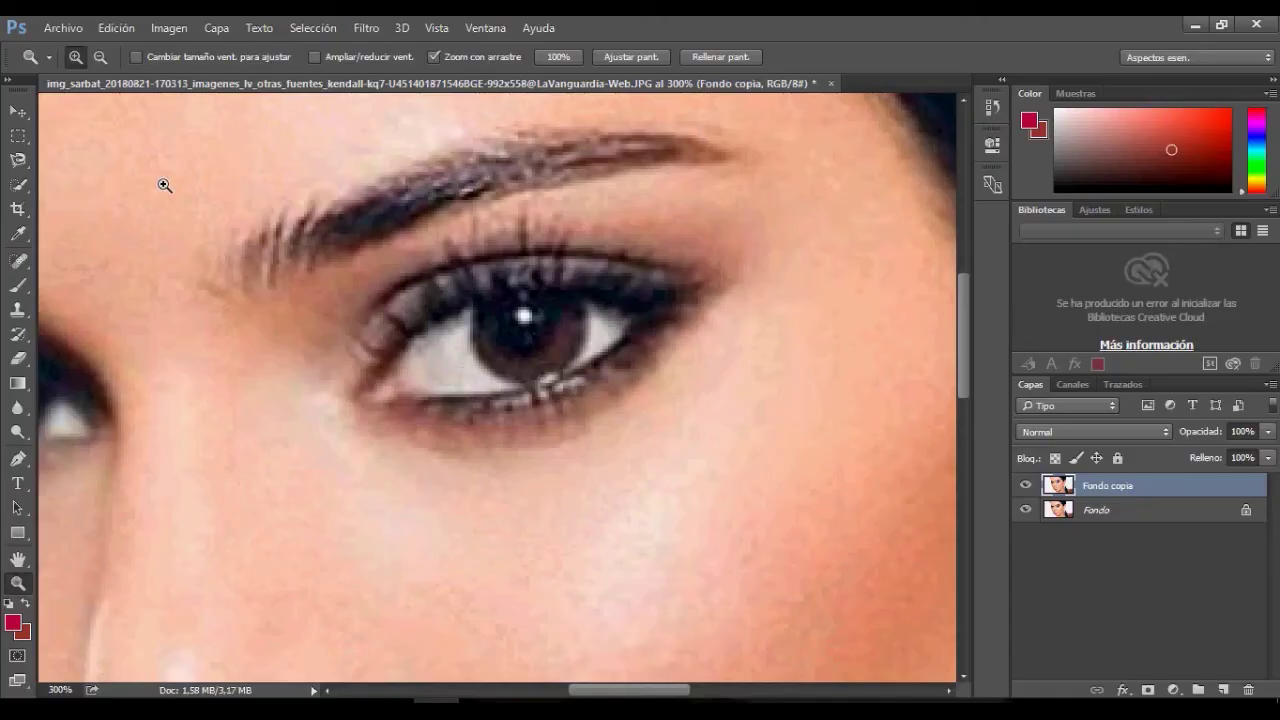
pyautogui.click(18, 184)
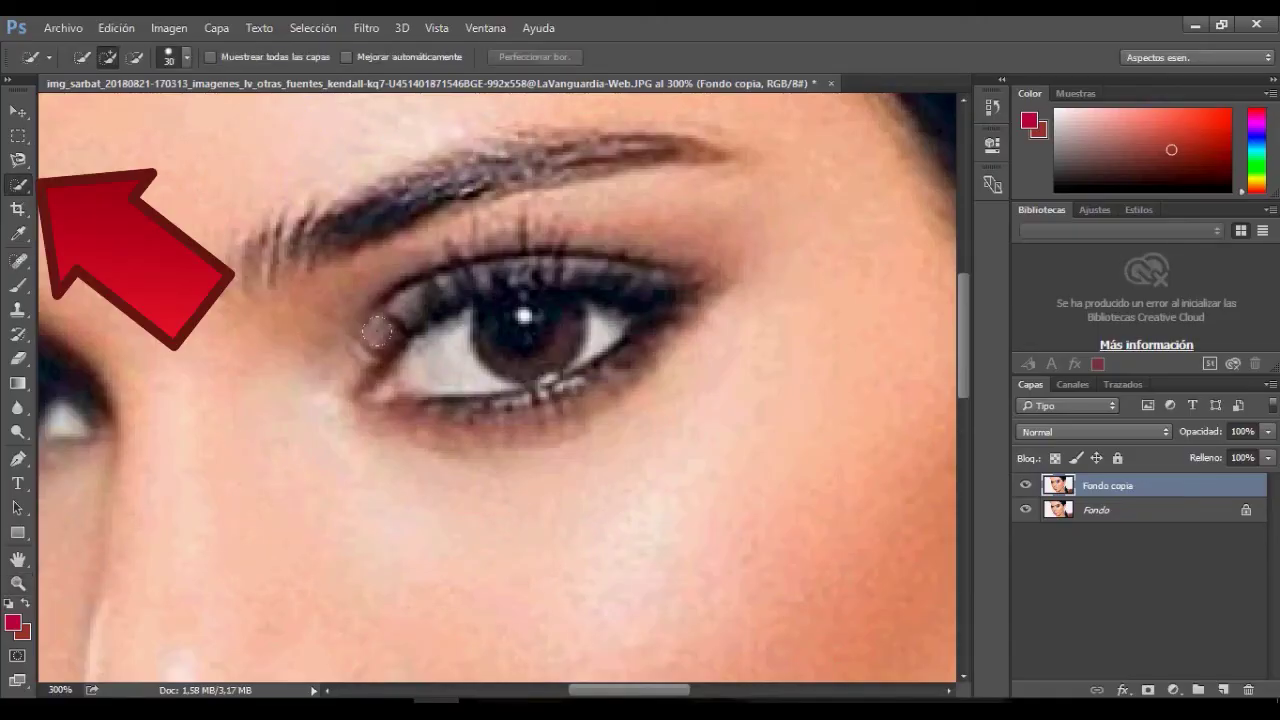
pyautogui.click(540, 352)
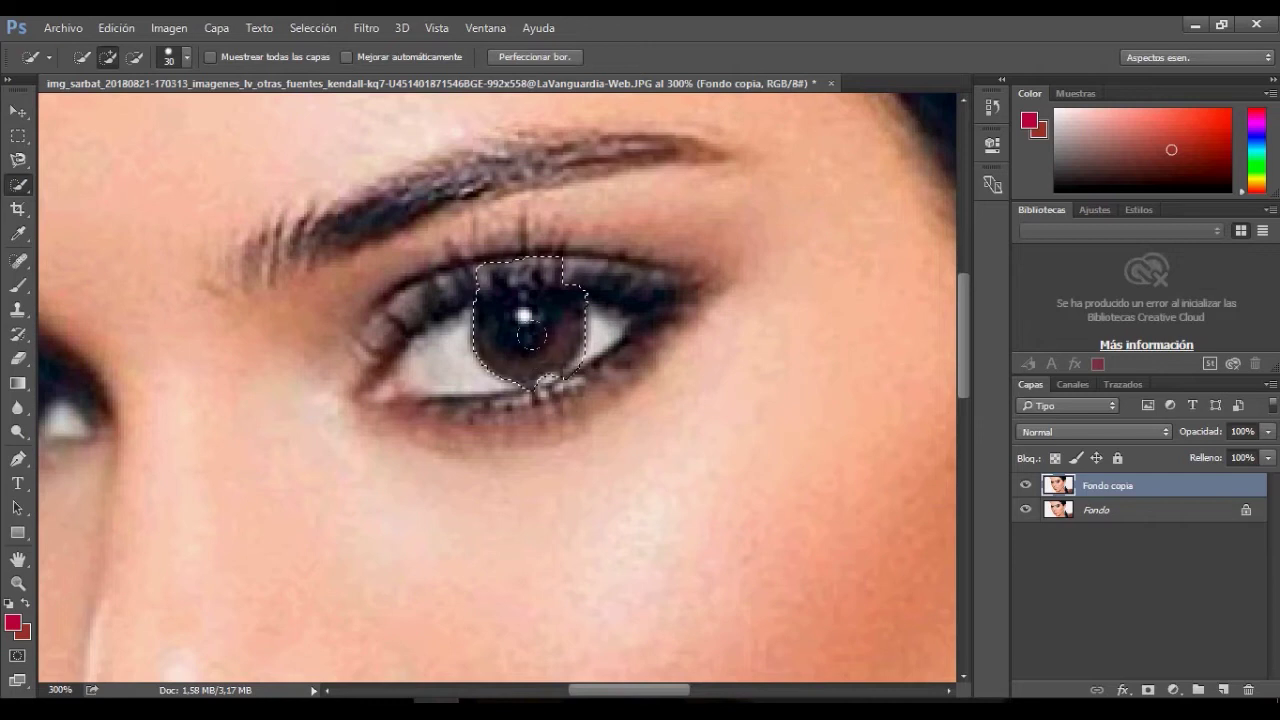
pyautogui.click(136, 57)
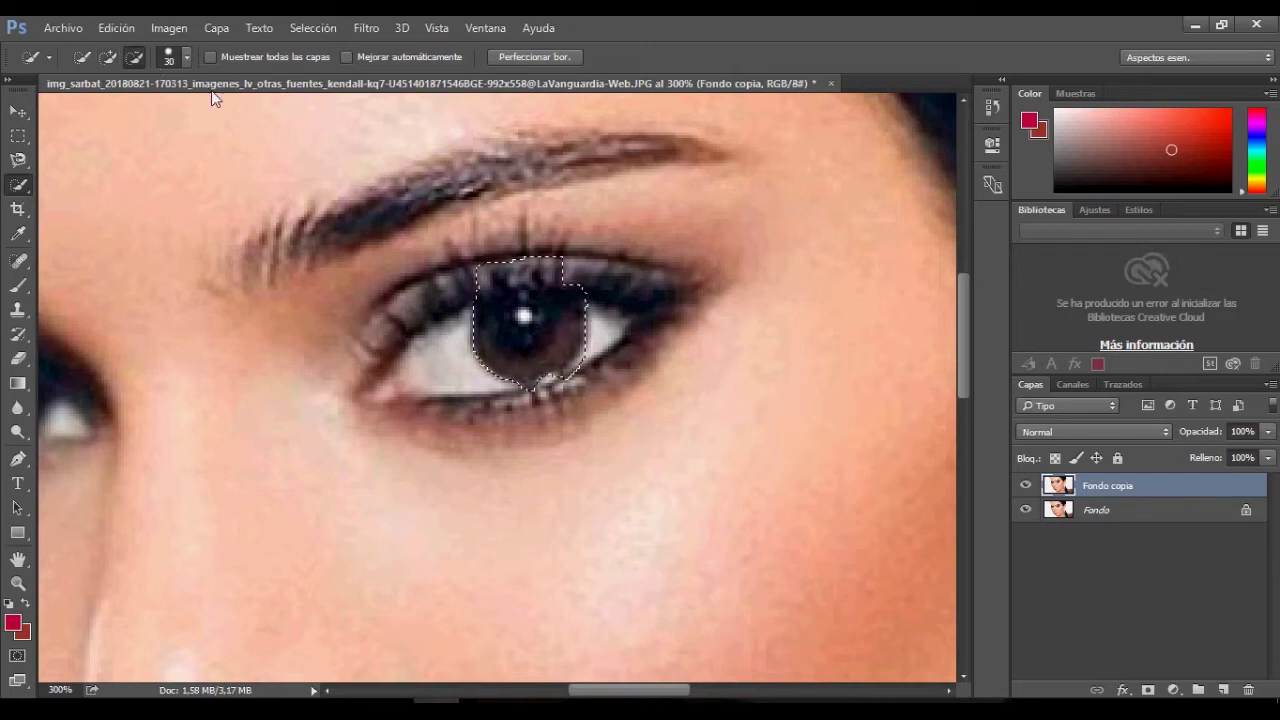
pyautogui.moveTo(535, 228)
pyautogui.mouseDown()
pyautogui.moveTo(510, 272)
pyautogui.moveTo(560, 268)
pyautogui.moveTo(520, 272)
pyautogui.moveTo(488, 256)
pyautogui.moveTo(520, 262)
pyautogui.moveTo(562, 242)
pyautogui.mouseUp()
# - Add the left-hand eye's iris to the selection and subtract the surrounding eyelid and eyebrow area
pyautogui.hscroll(-6, 326, 688)
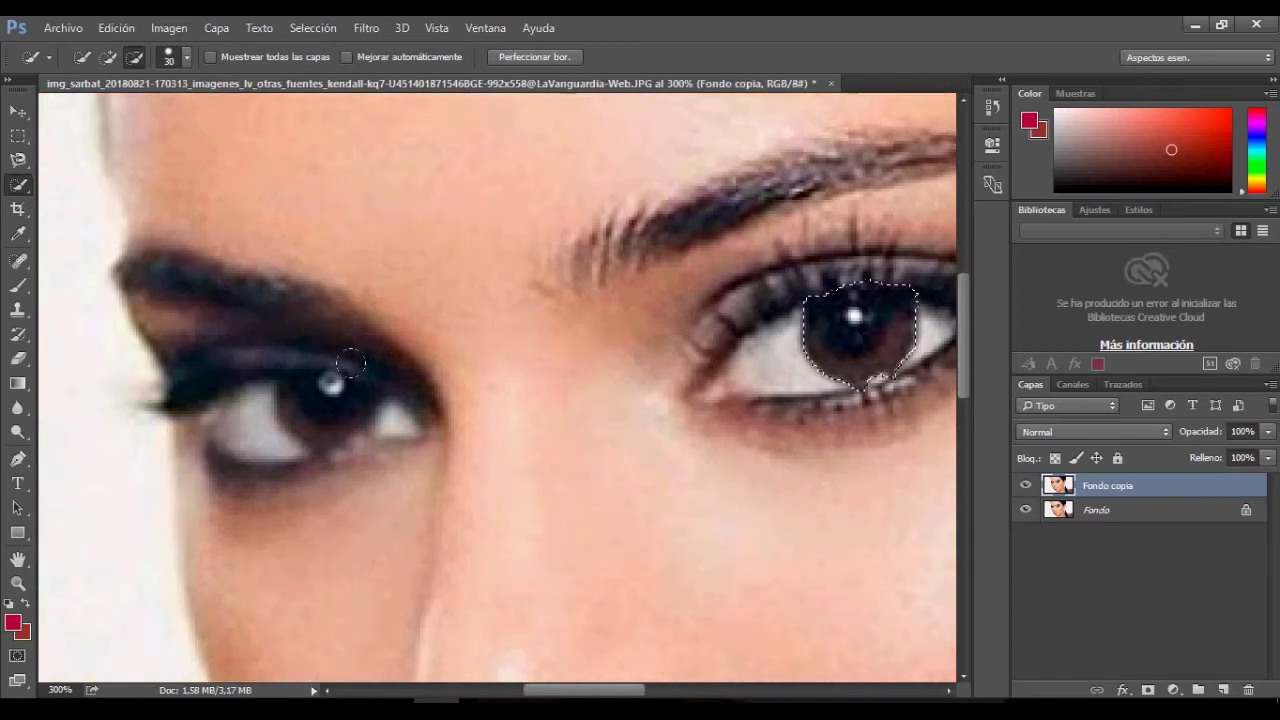
pyautogui.click(110, 57)
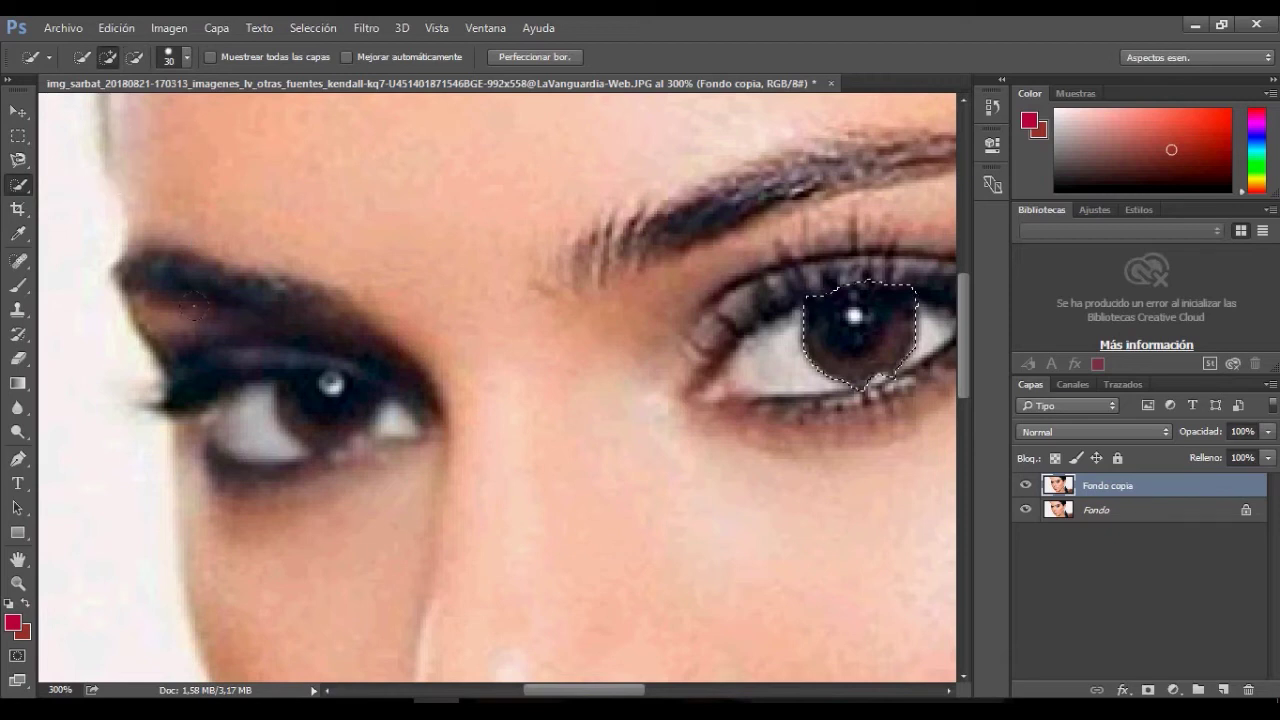
pyautogui.moveTo(336, 427); pyautogui.dragTo(318, 420)
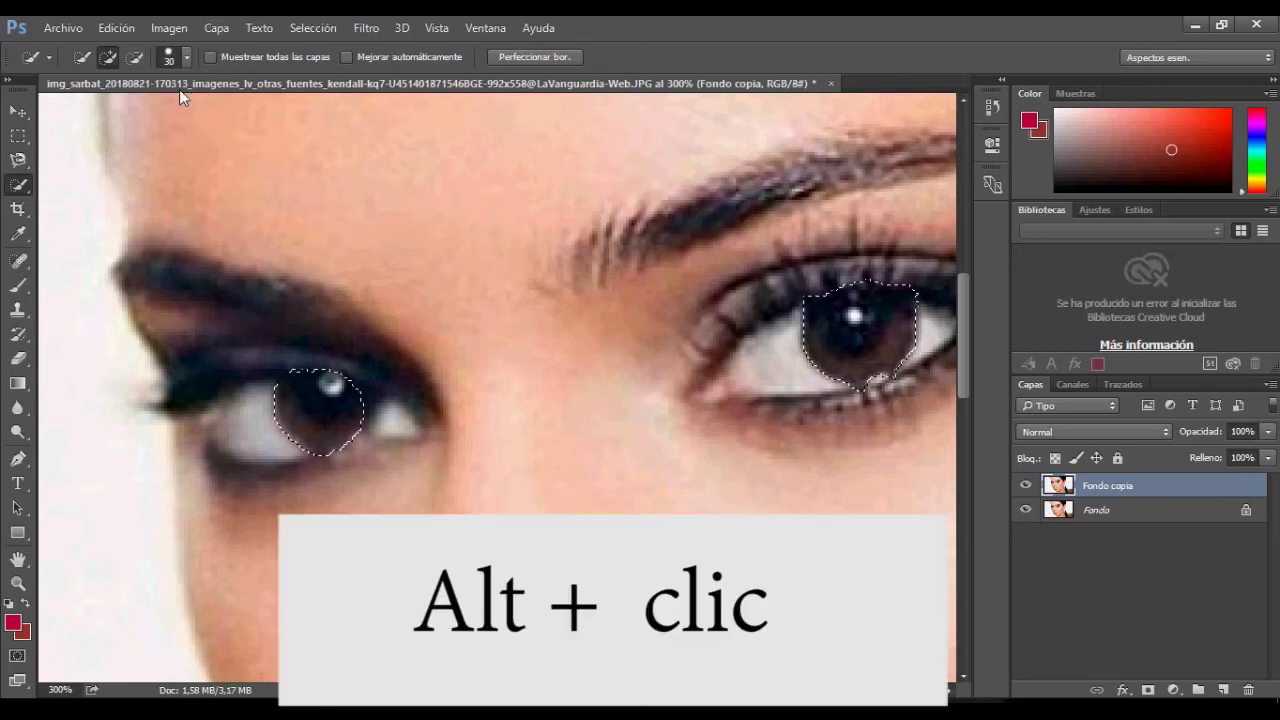
pyautogui.moveTo(355, 383); pyautogui.dragTo(150, 300)
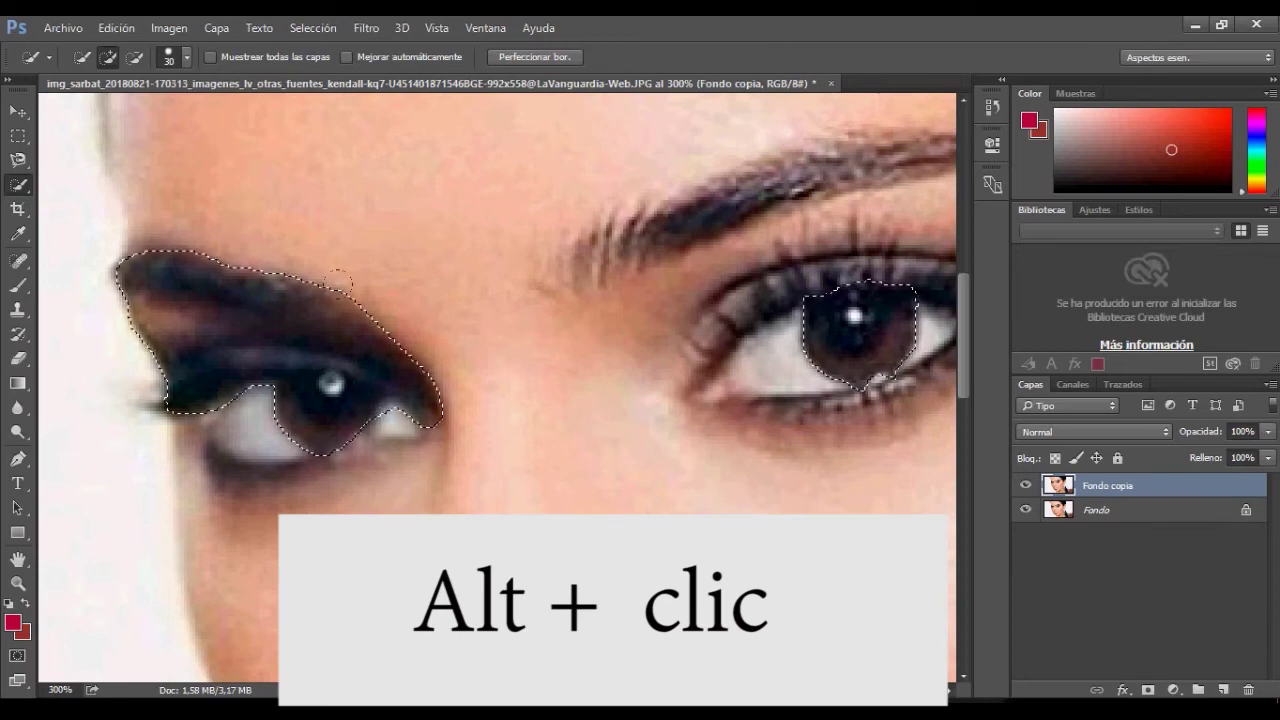
pyautogui.click(134, 57)
pyautogui.moveTo(217, 261)
pyautogui.mouseDown()
pyautogui.moveTo(340, 300)
pyautogui.moveTo(320, 360)
pyautogui.mouseUp()
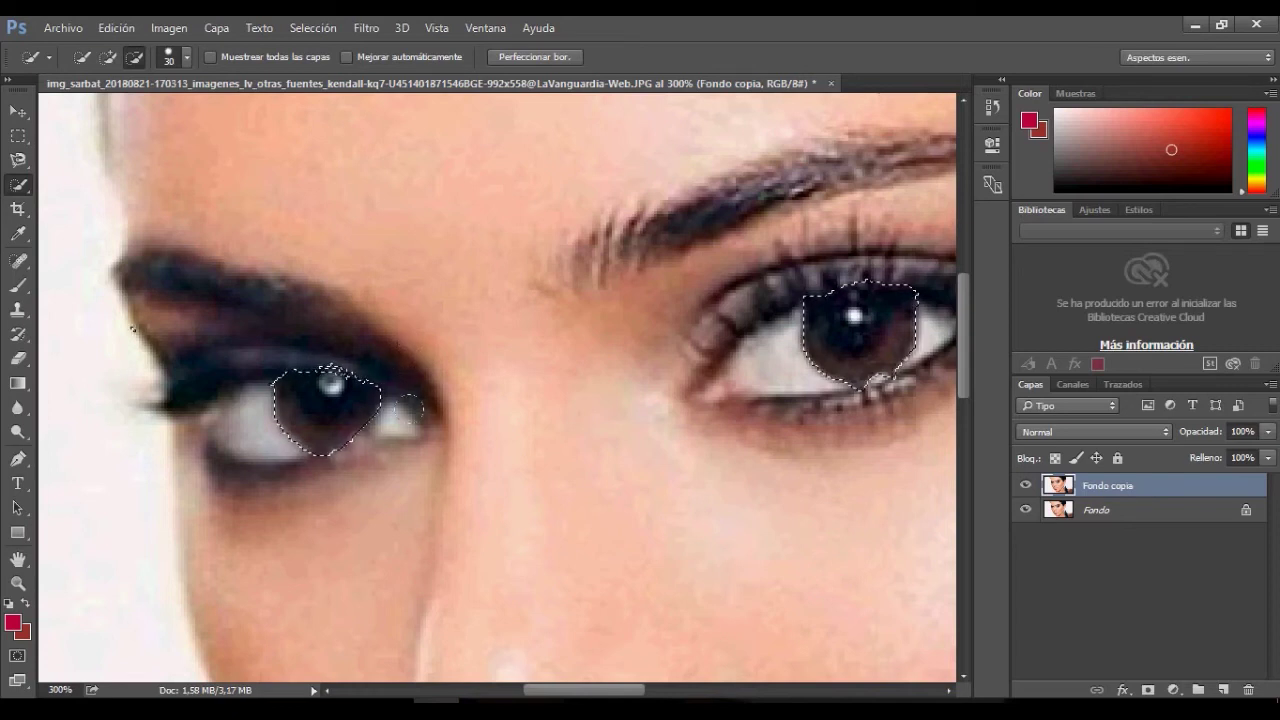
# - Add a layer mask to Fondo copia from the selection of both irises
pyautogui.press('z')
pyautogui.keyDown('alt'); pyautogui.click(450, 590); pyautogui.keyUp('alt')
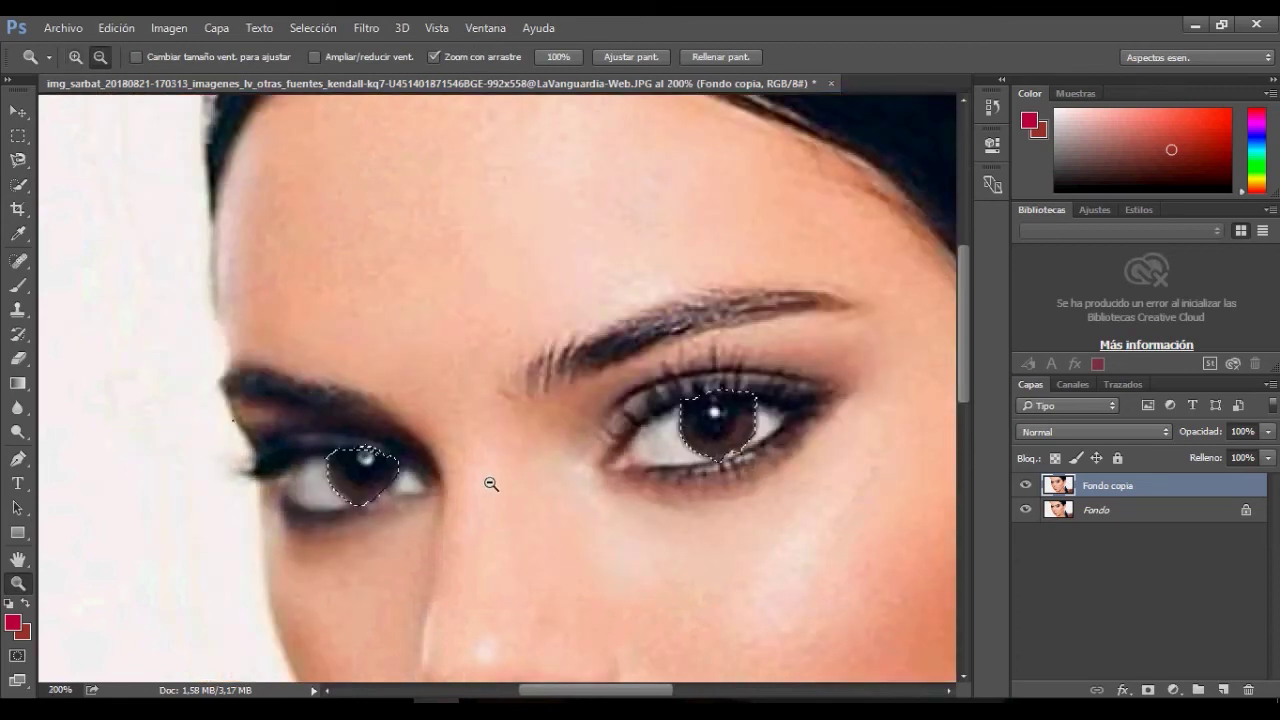
pyautogui.keyDown('alt'); pyautogui.click(495, 483); pyautogui.keyUp('alt')
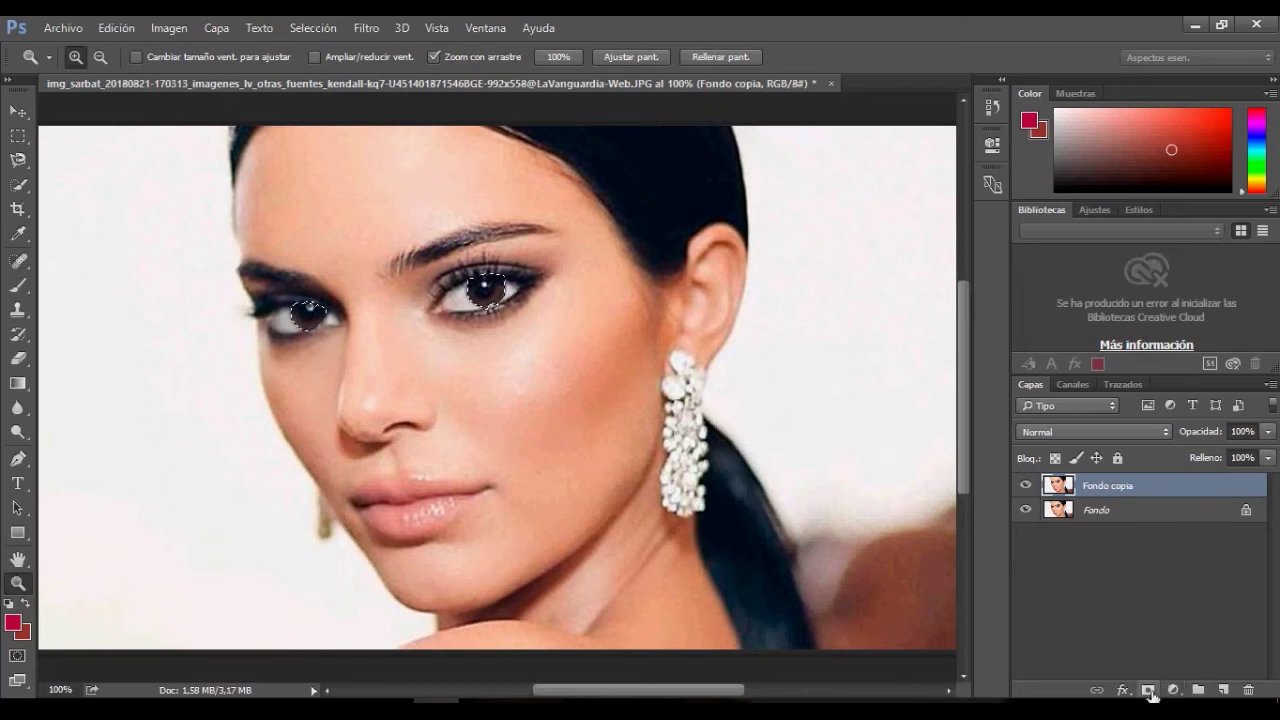
pyautogui.click(1148, 690)
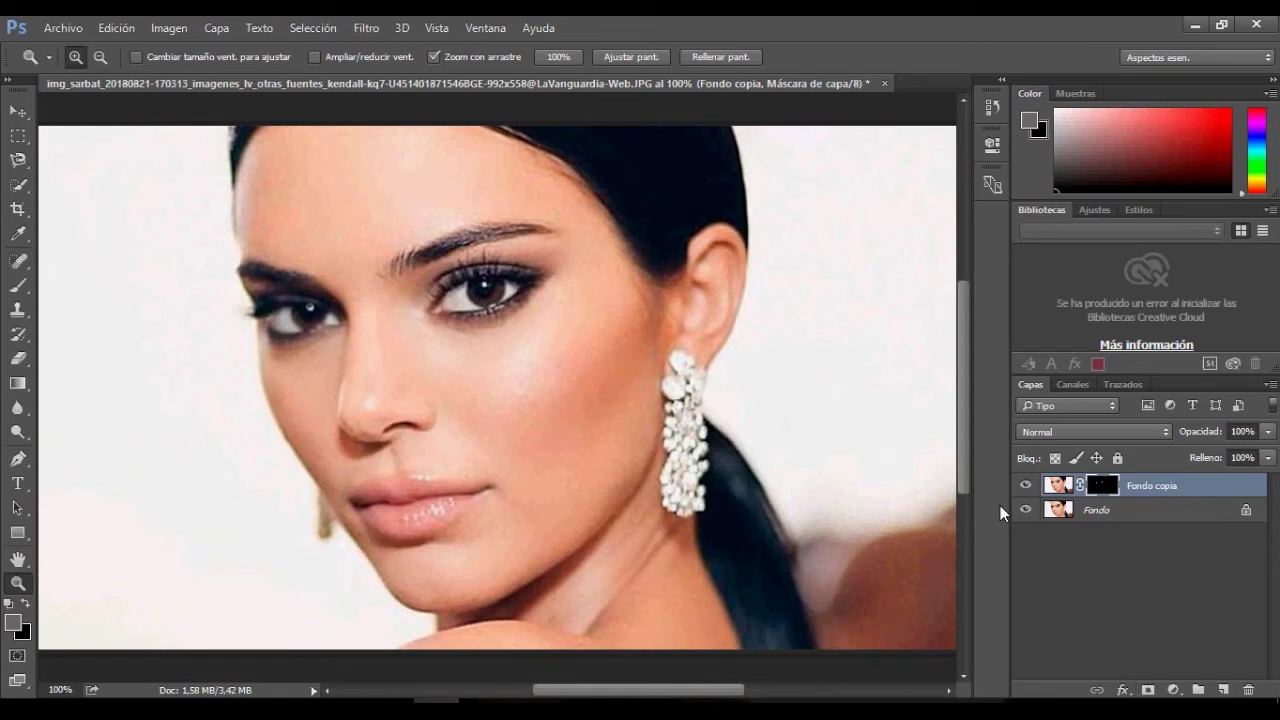
# - Check the iris mask by temporarily hiding Fondo, and add a Hue/Saturation adjustment layer clipped to Fondo copia
pyautogui.click(1030, 511)
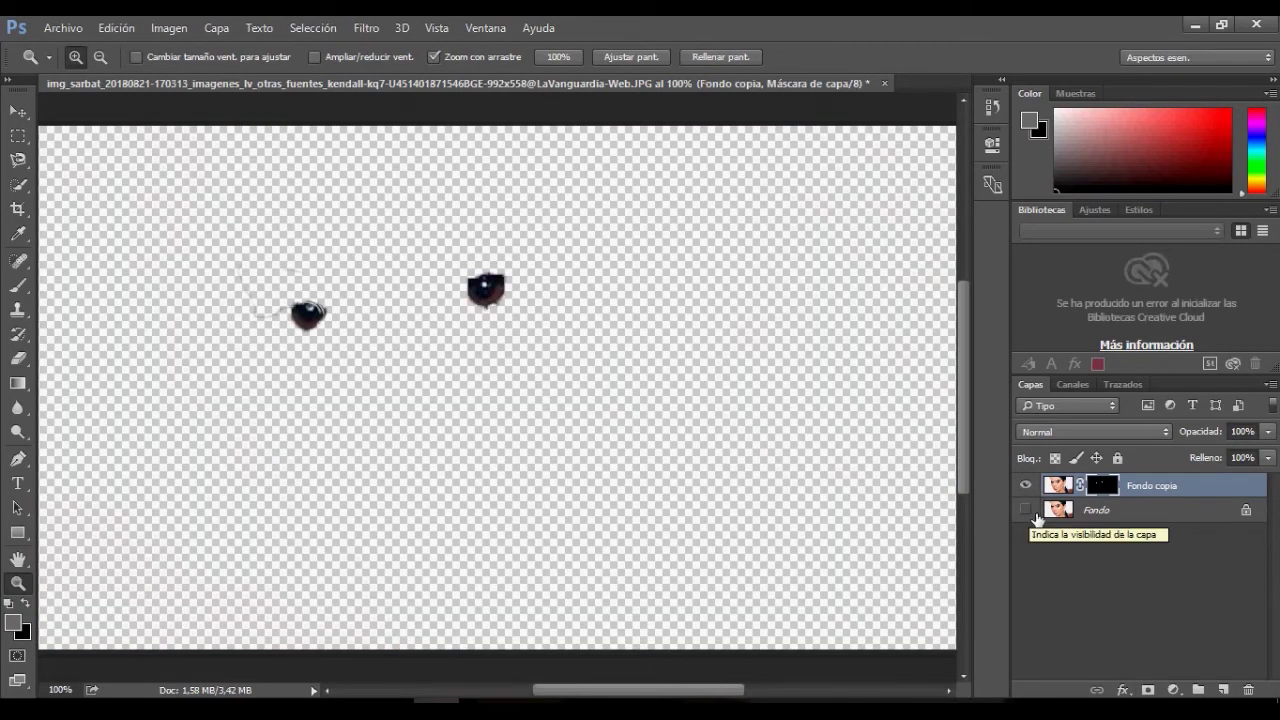
pyautogui.click(1033, 512)
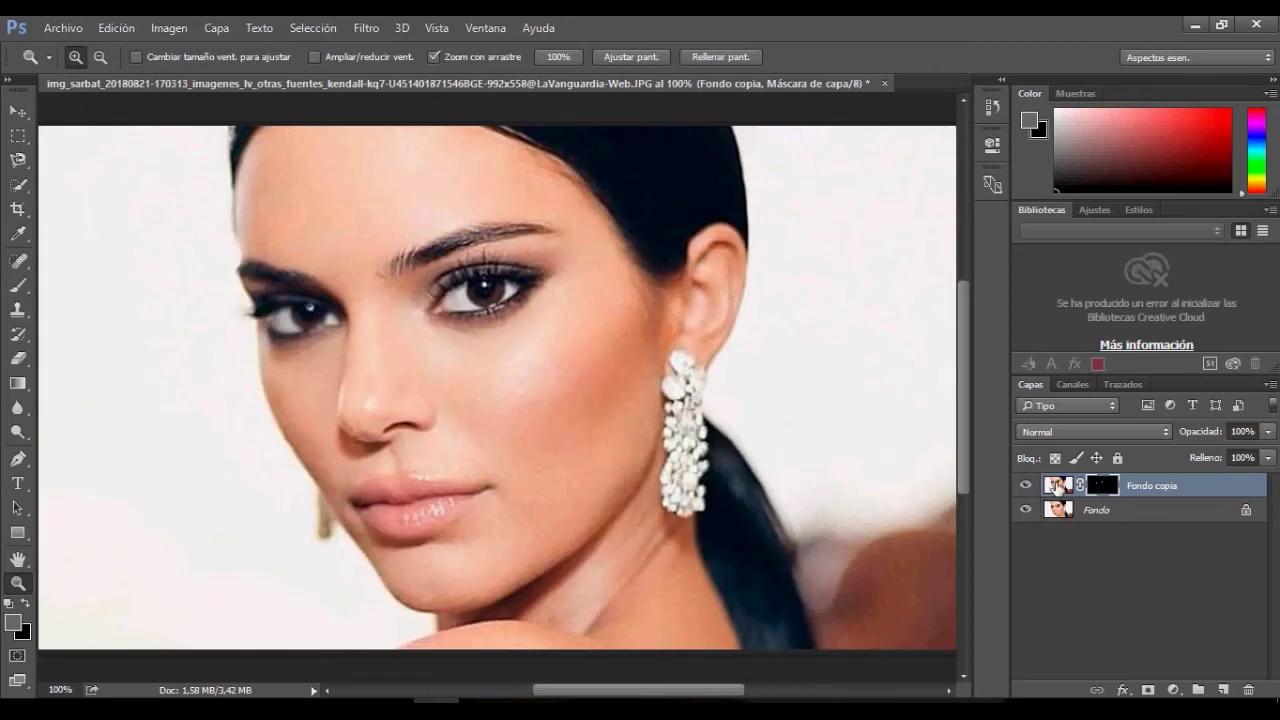
pyautogui.click(1065, 489)
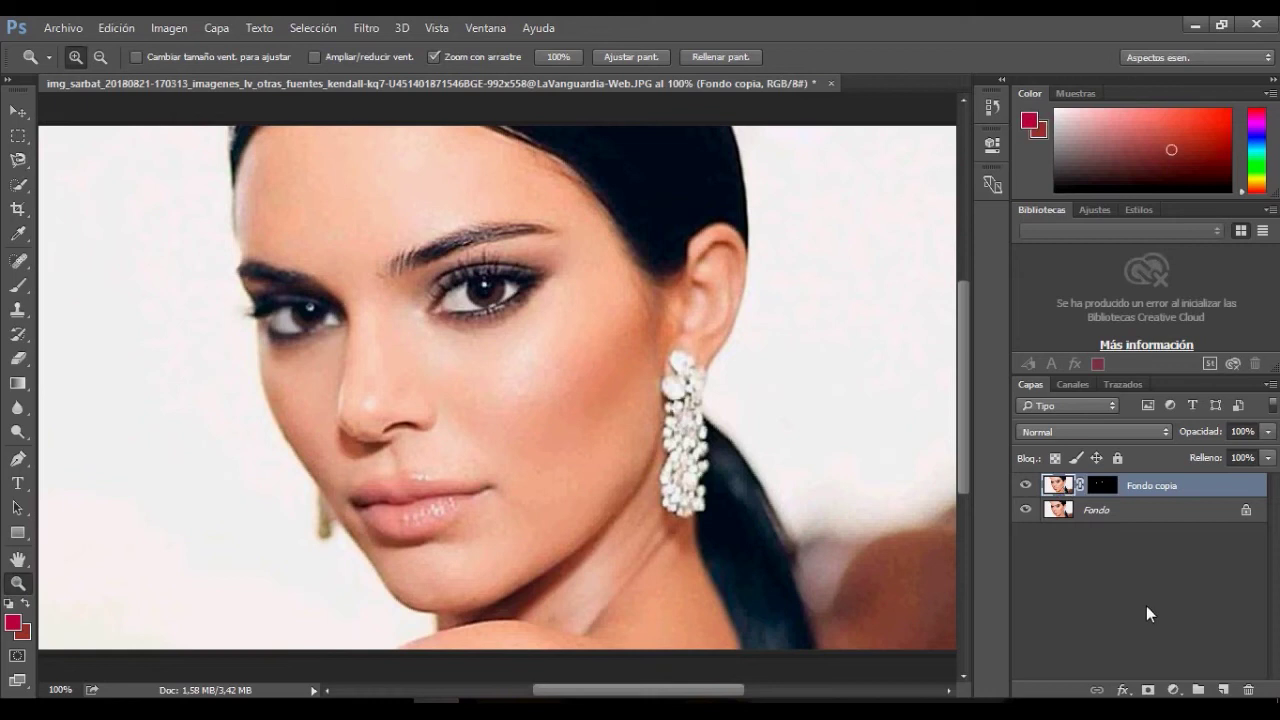
pyautogui.click(1180, 692)
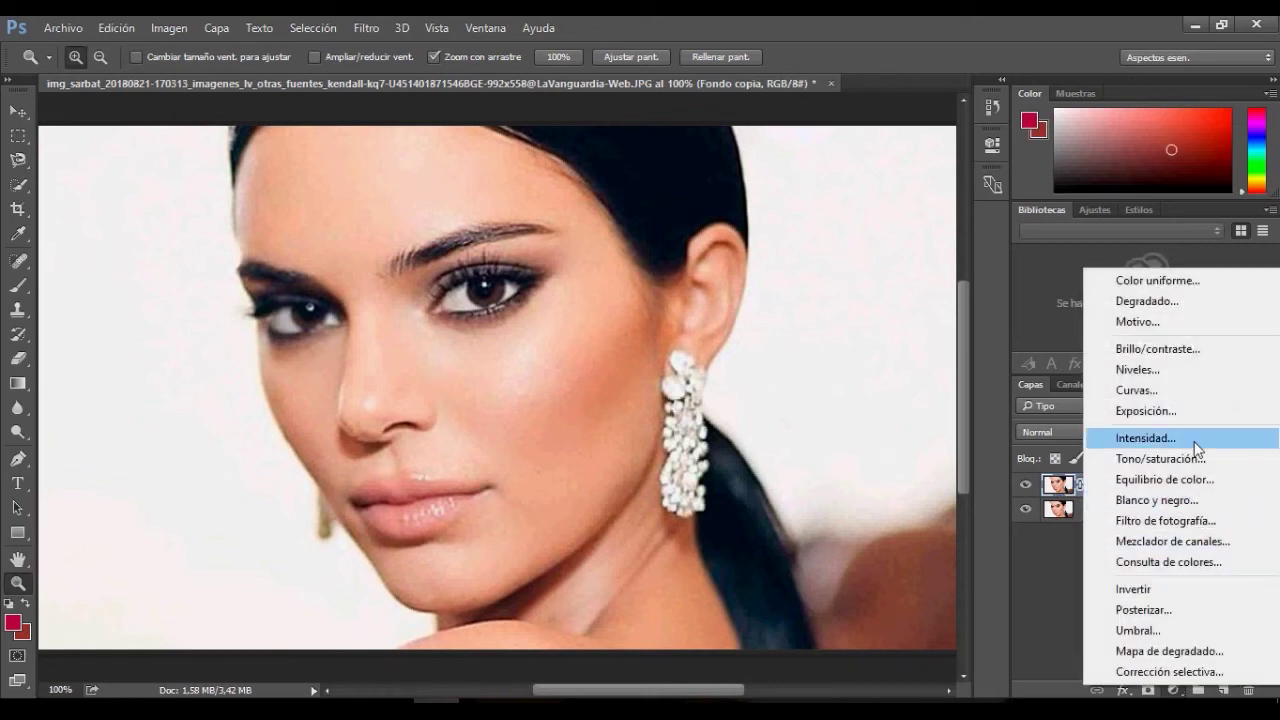
pyautogui.click(1197, 459)
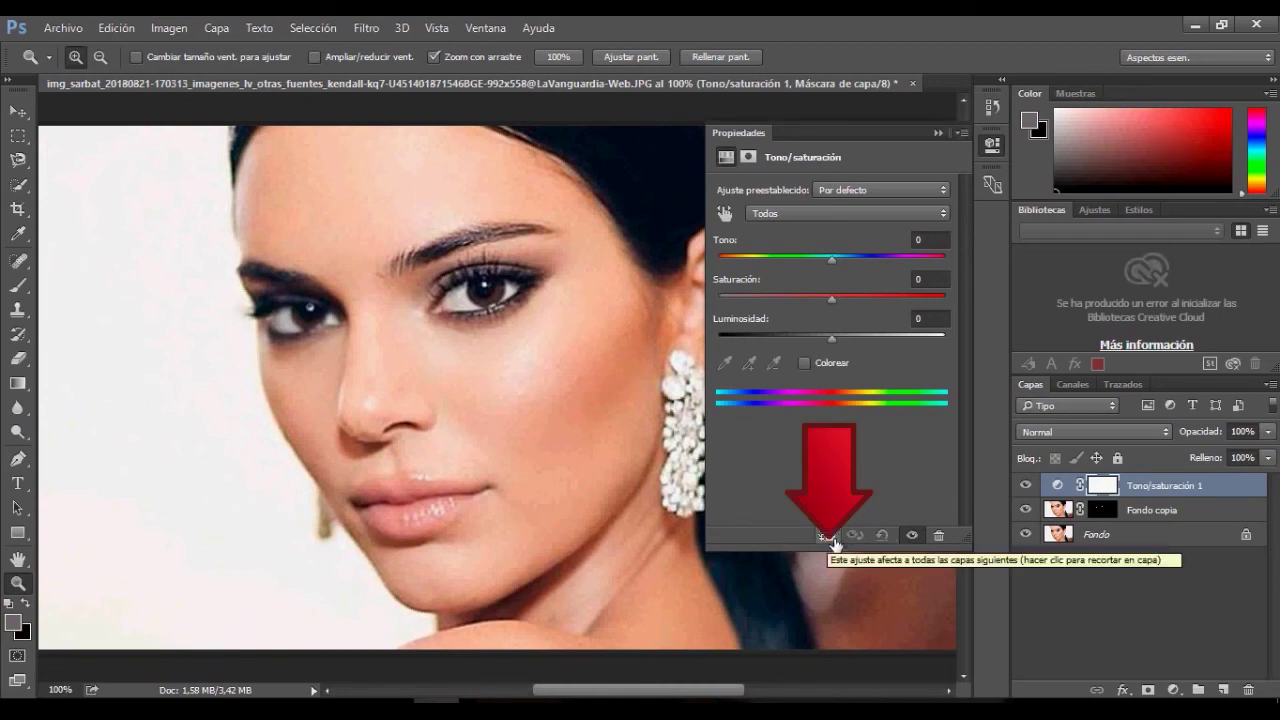
pyautogui.click(829, 537)
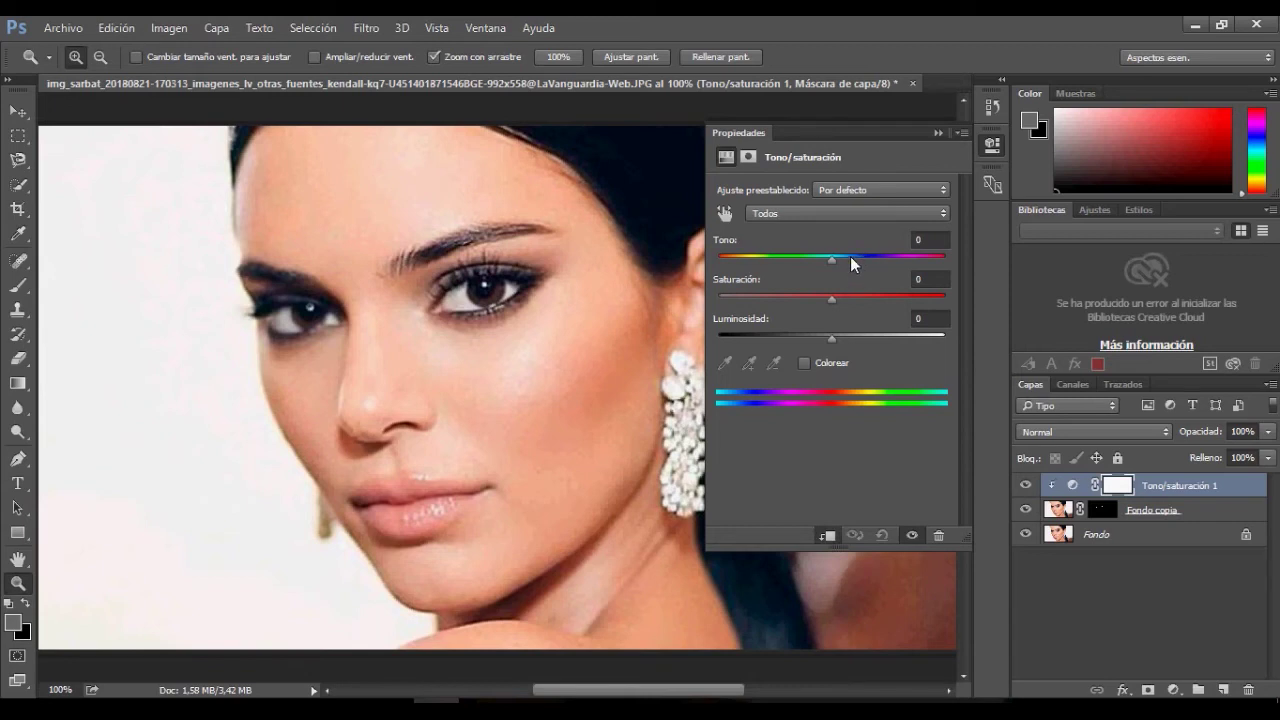
# - Shift the adjustment's Hue to -180 and on to the opposite end of the range, and collapse the Properties panel
pyautogui.moveTo(850, 256); pyautogui.dragTo(717, 314)
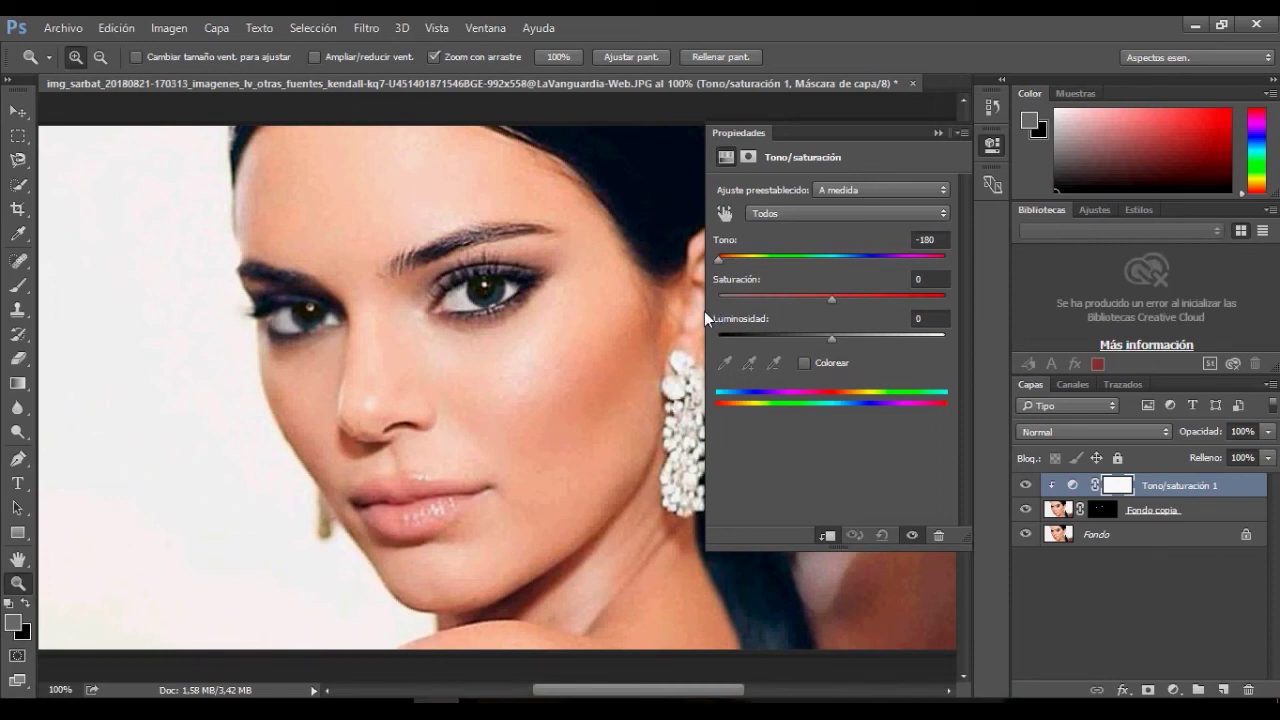
pyautogui.moveTo(697, 320); pyautogui.dragTo(949, 258)
pyautogui.click(938, 133)
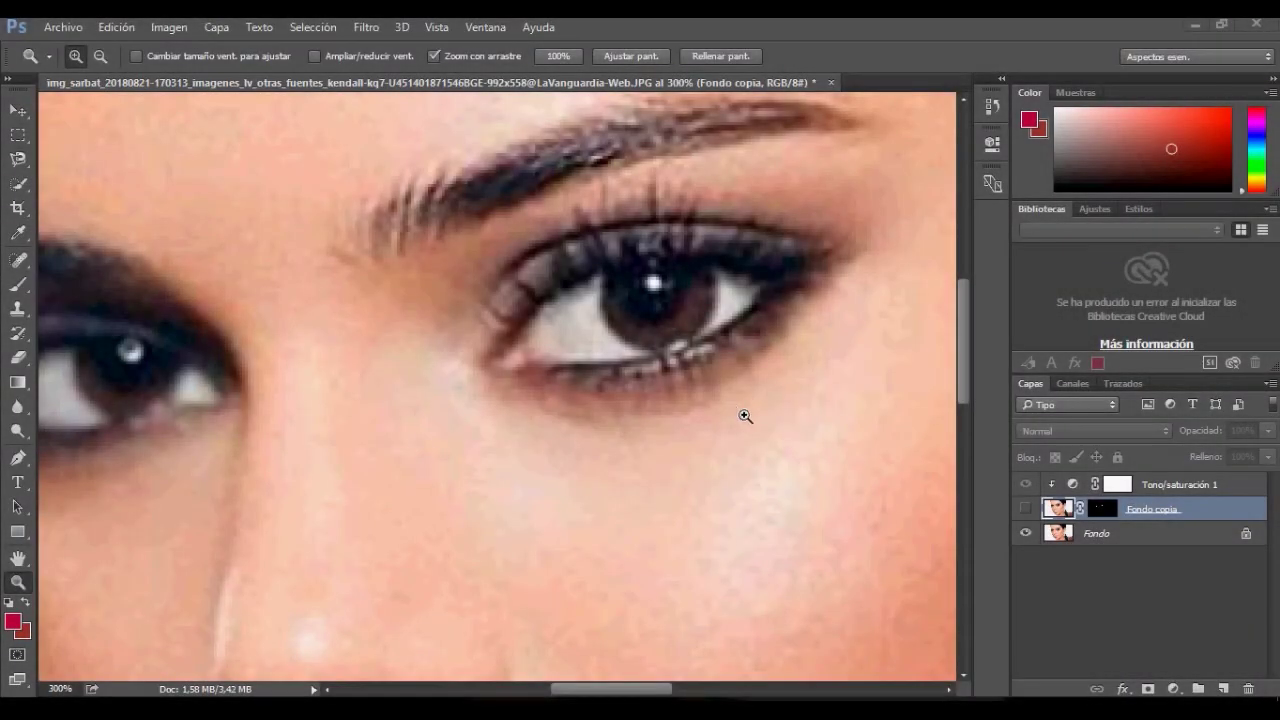
# - Toggle Fondo copia's visibility to compare the original and recoloured irises, leave the layer shown and activate the Pen tool
pyautogui.click(1025, 509)
pyautogui.click(1035, 512)
pyautogui.click(1035, 512)
pyautogui.click(1035, 512)
pyautogui.click(1035, 512)
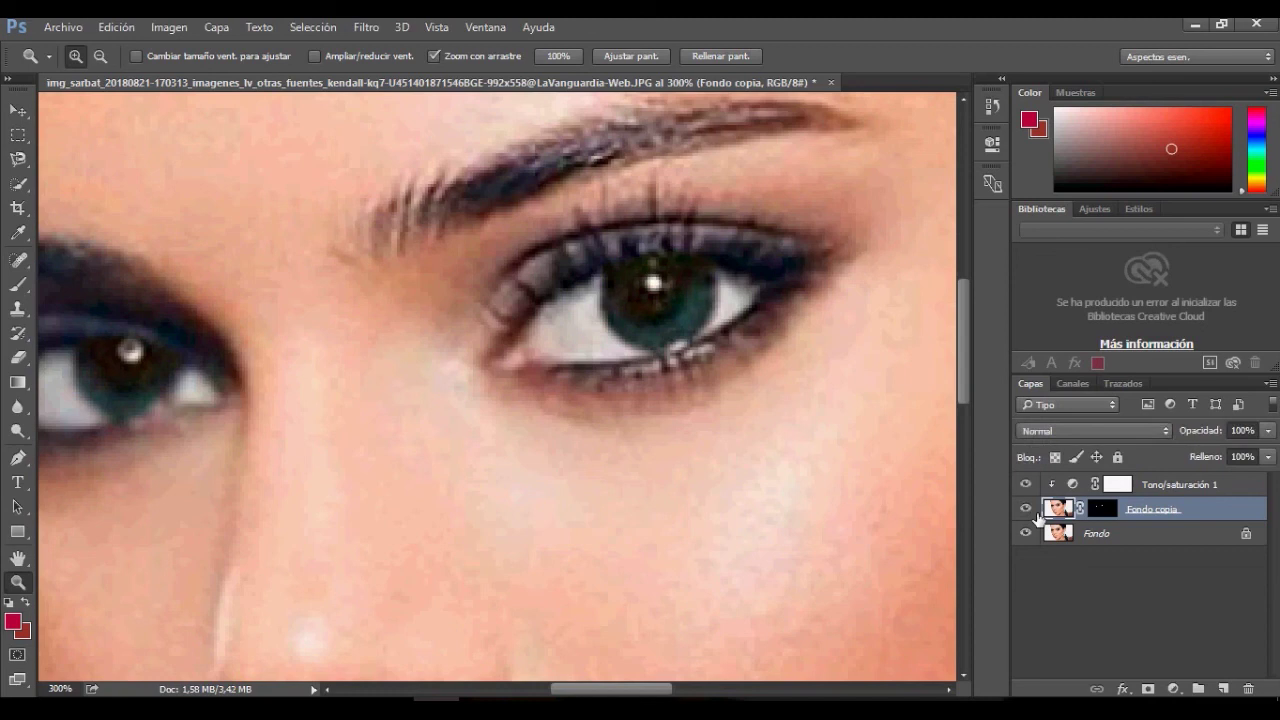
pyautogui.press('p')
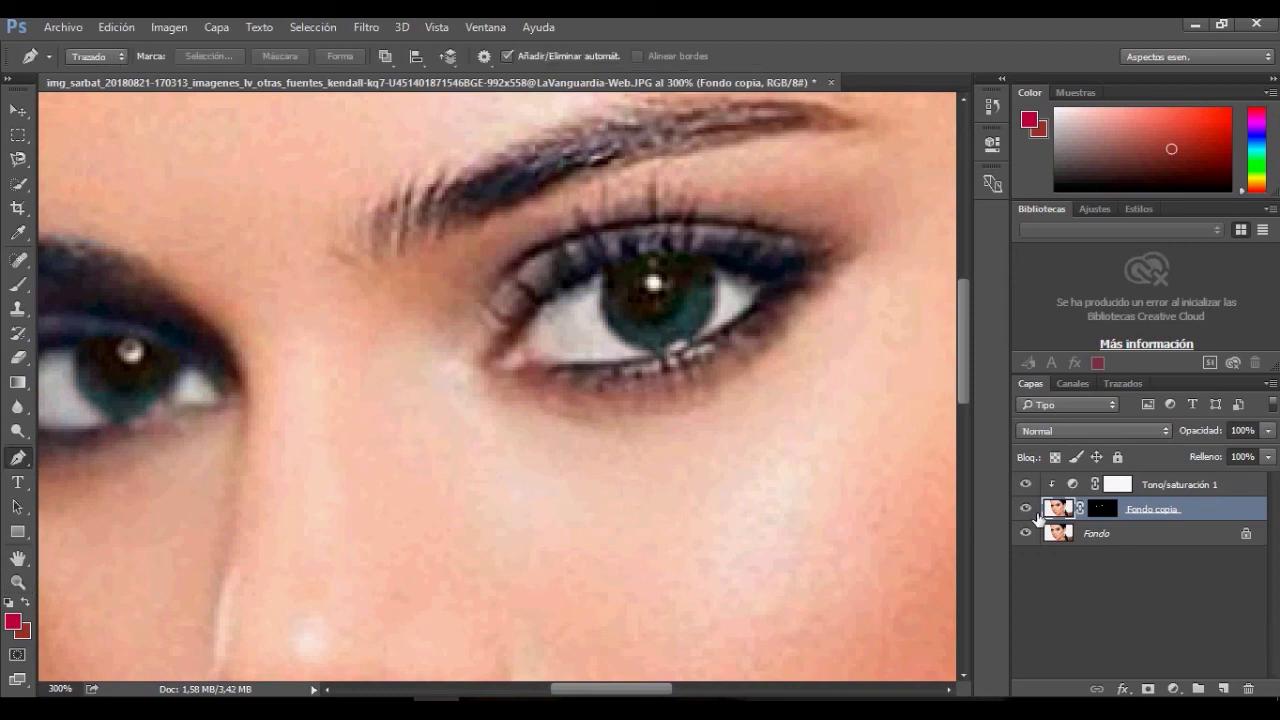